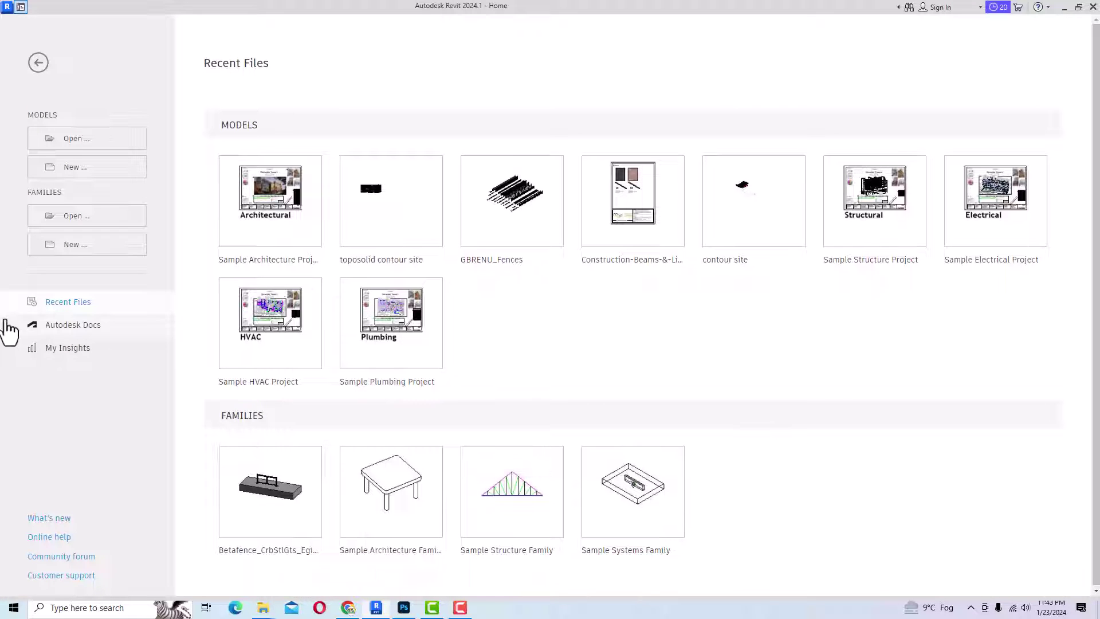
Create a new project based on the Architecture template.
left_click(67, 169)
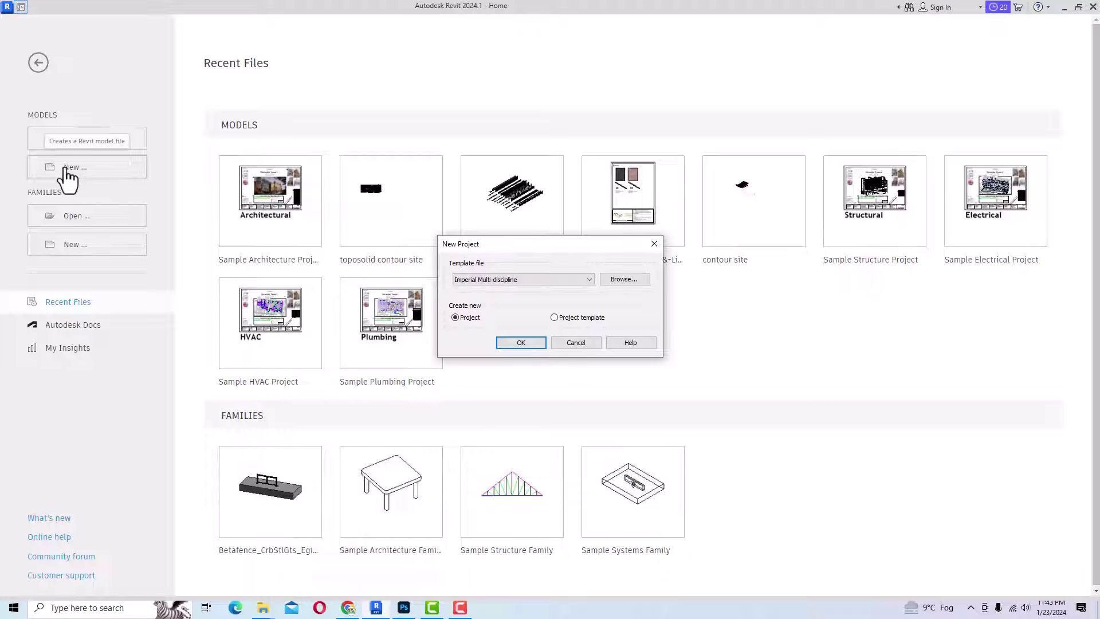
left_click(502, 278)
left_click(498, 311)
left_click(519, 342)
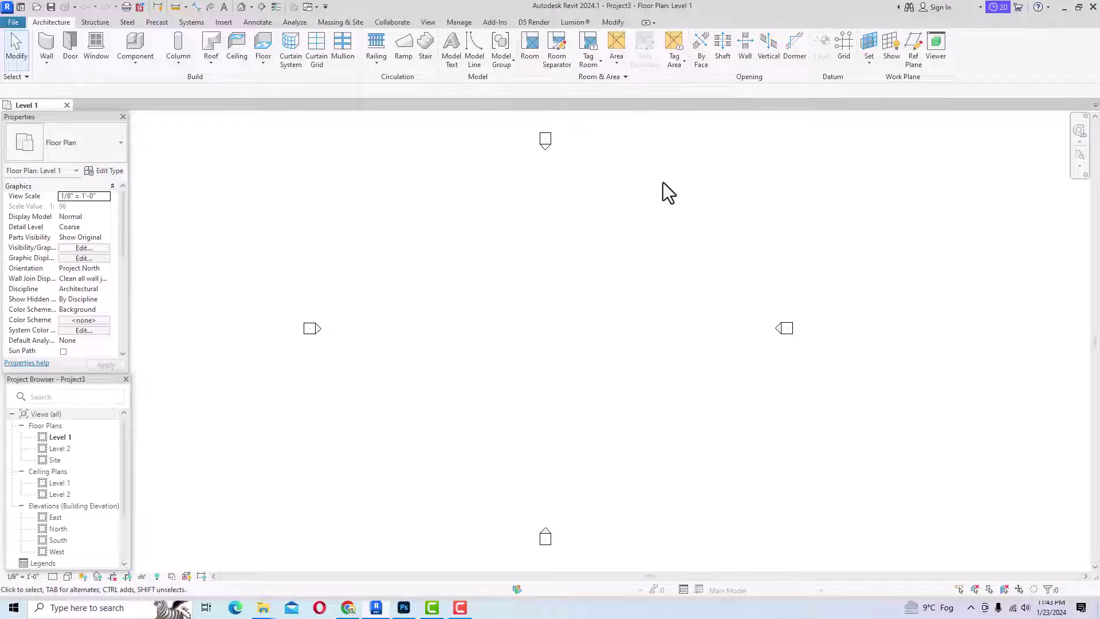
left_click(48, 48)
left_click(465, 265)
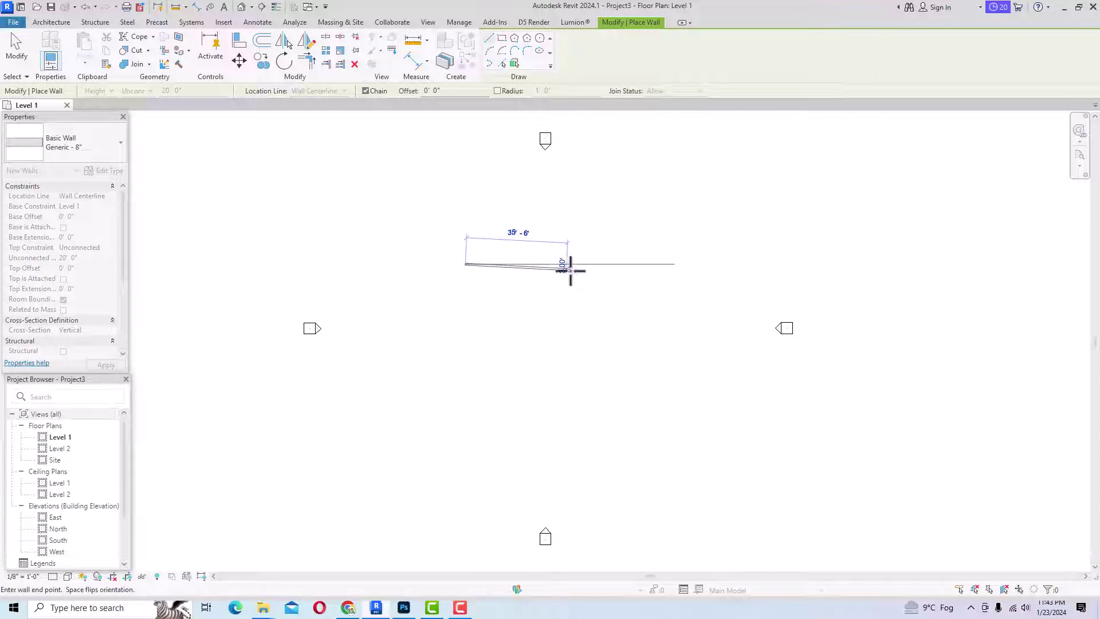
key("Escape")
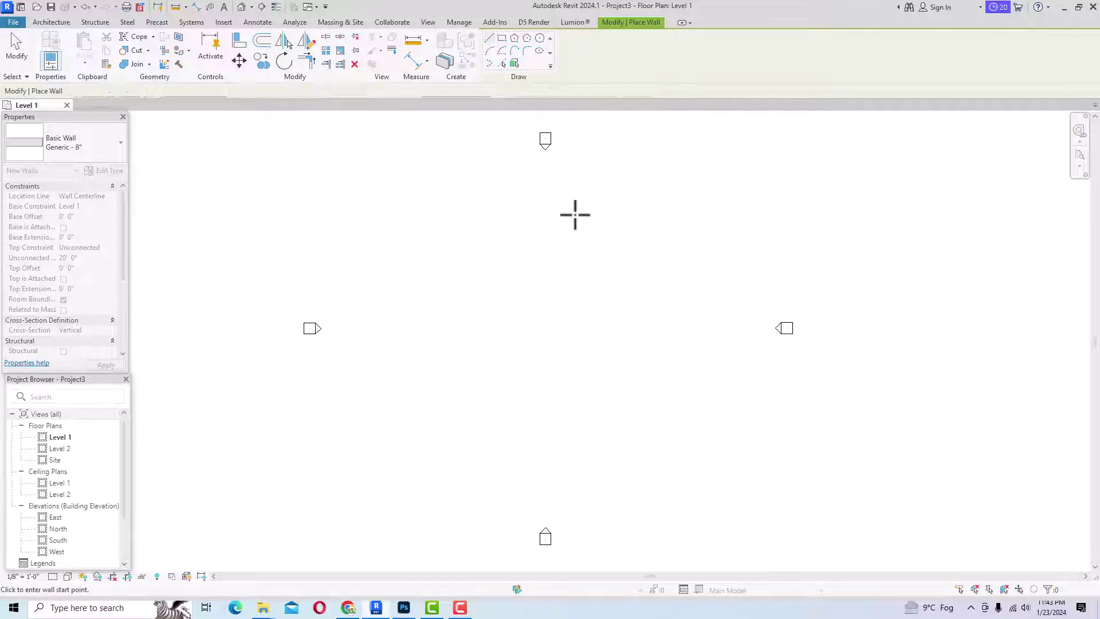
key("Escape")
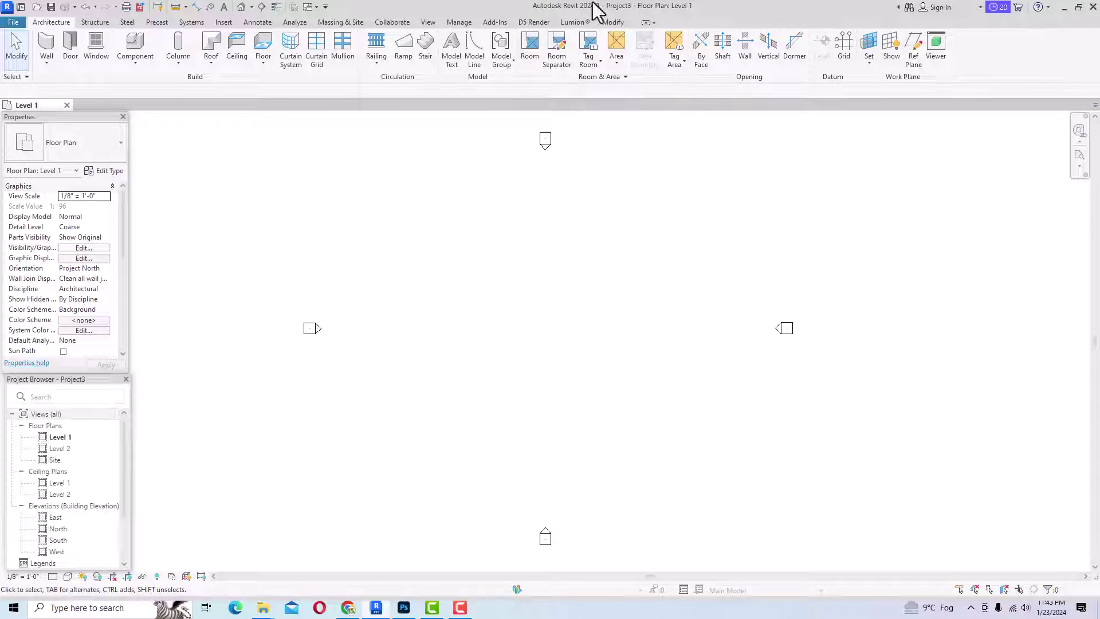
Set the project's Length units to Meters under the Common discipline.
left_click(456, 25)
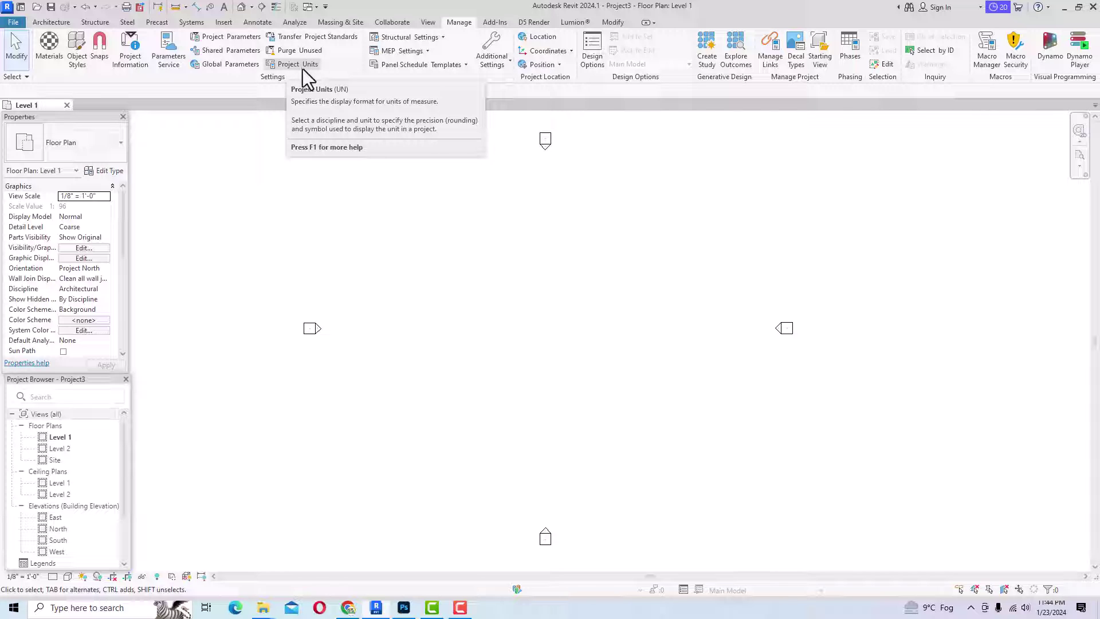
key("u")
key("n")
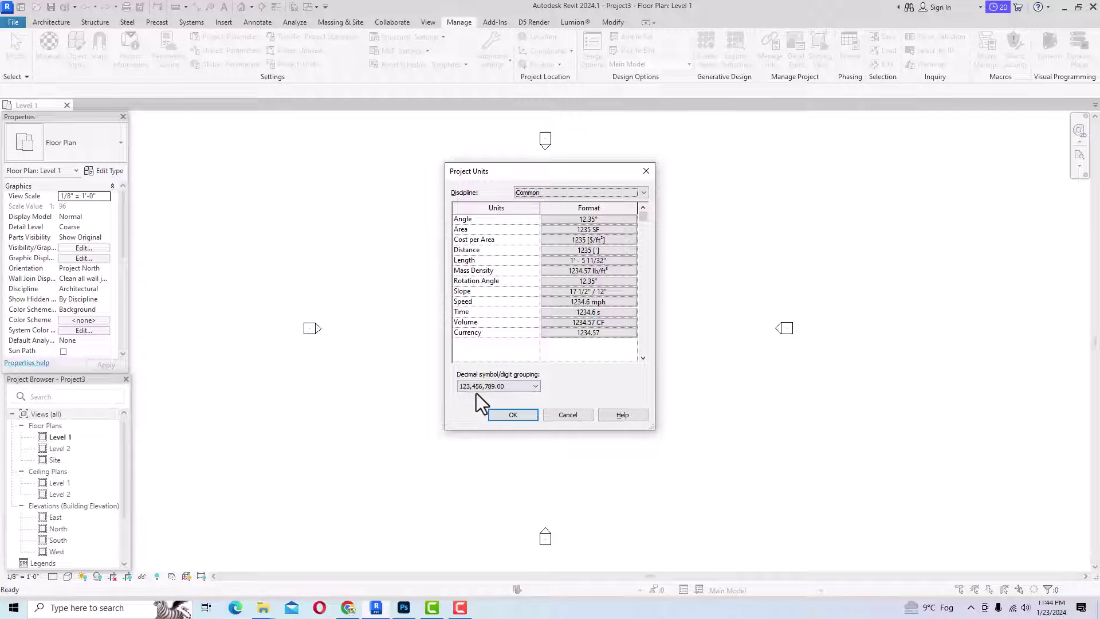
left_click(642, 193)
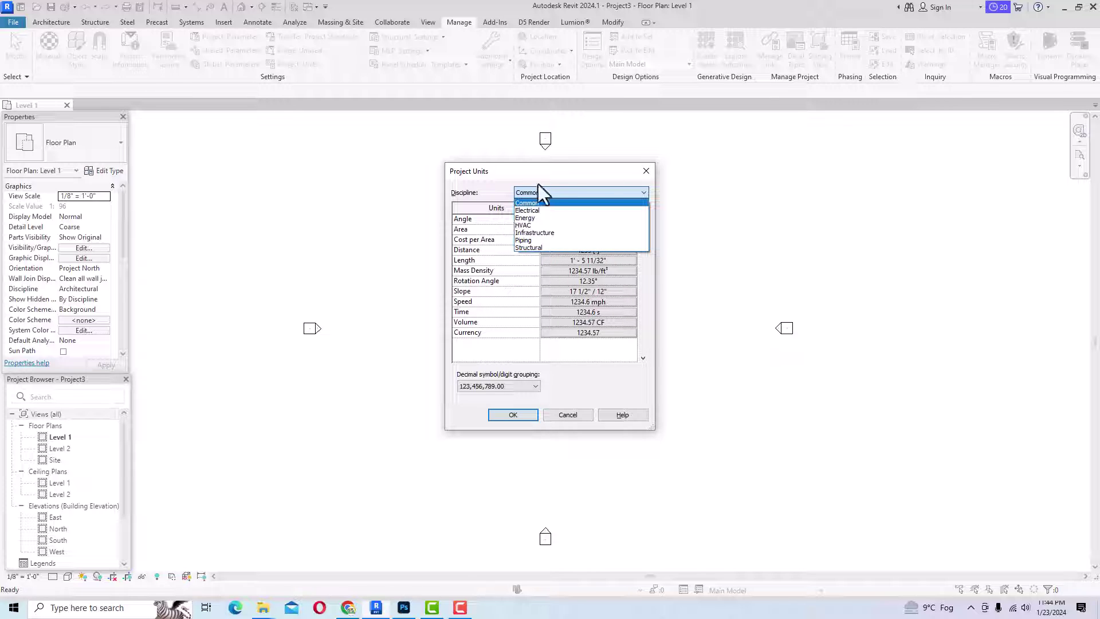
left_click(535, 202)
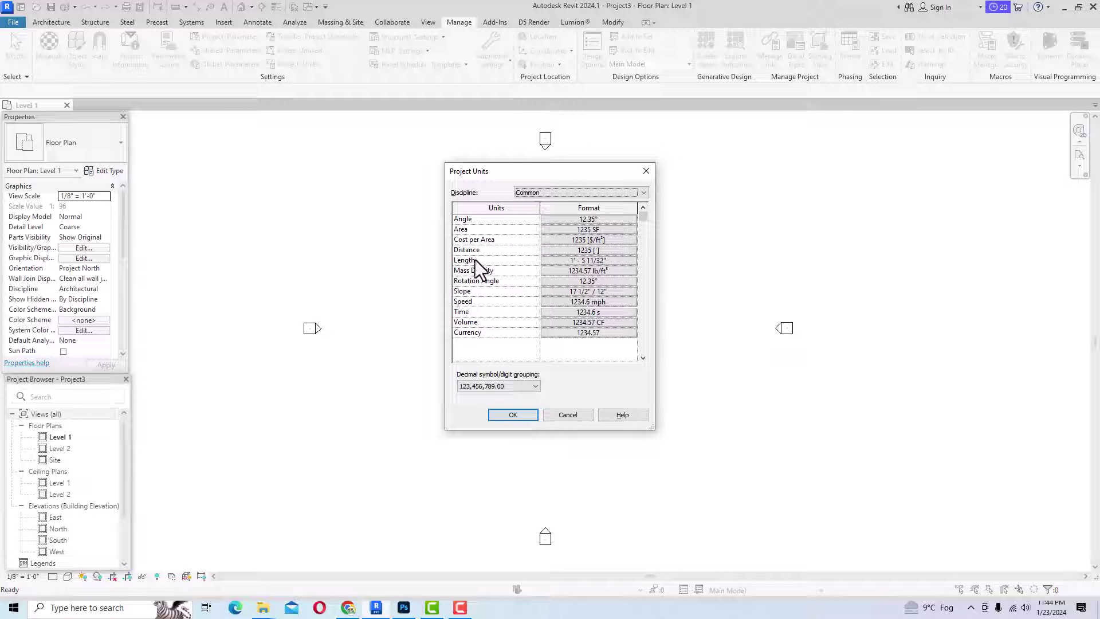
left_click(600, 262)
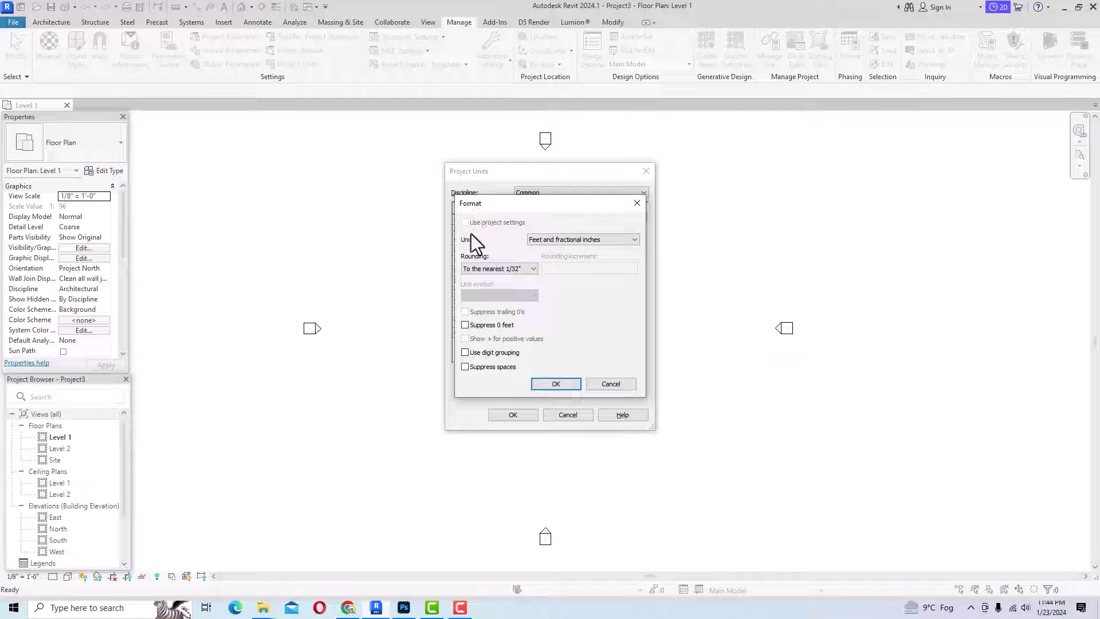
left_click(587, 243)
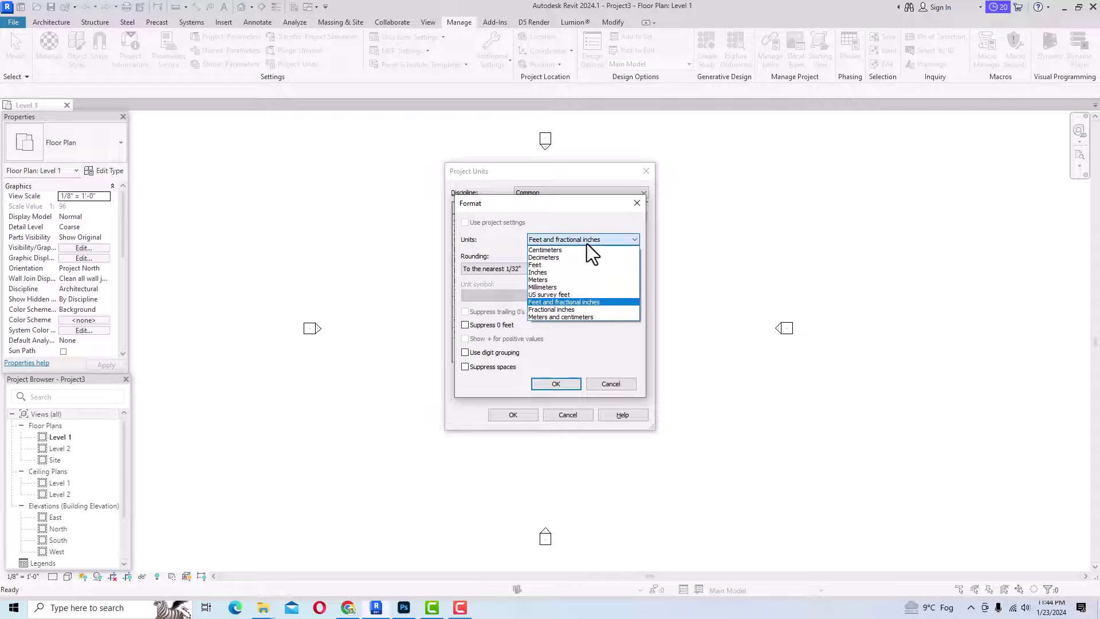
left_click(559, 279)
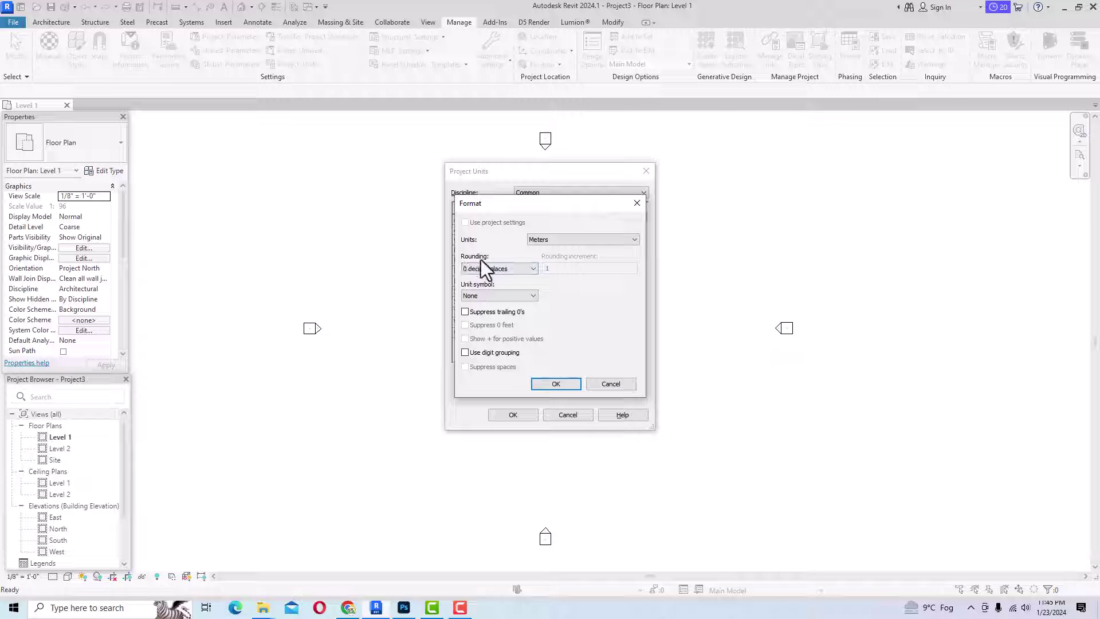
Format project lengths with 2 decimal places, the m unit symbol and suppressed trailing zeros, and apply the project units.
left_click(495, 268)
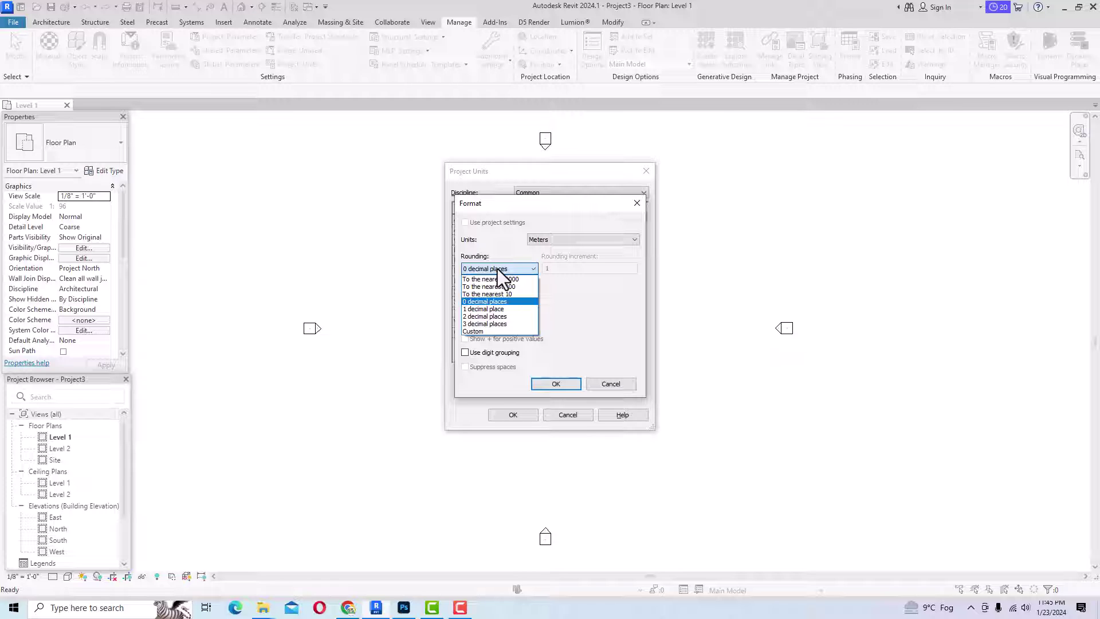
left_click(490, 315)
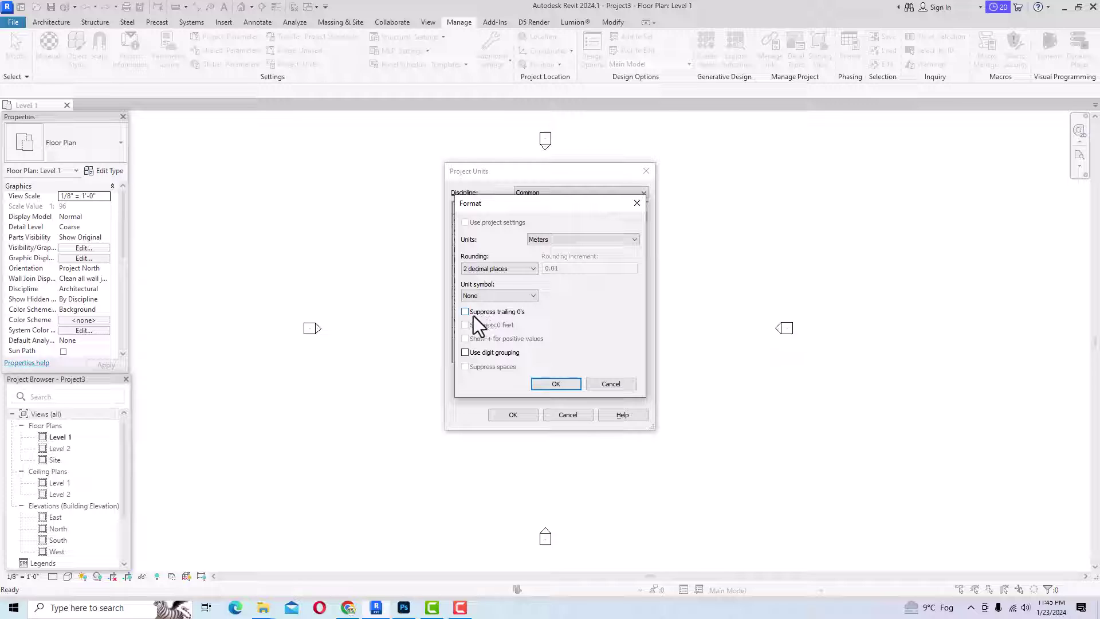
left_click(476, 297)
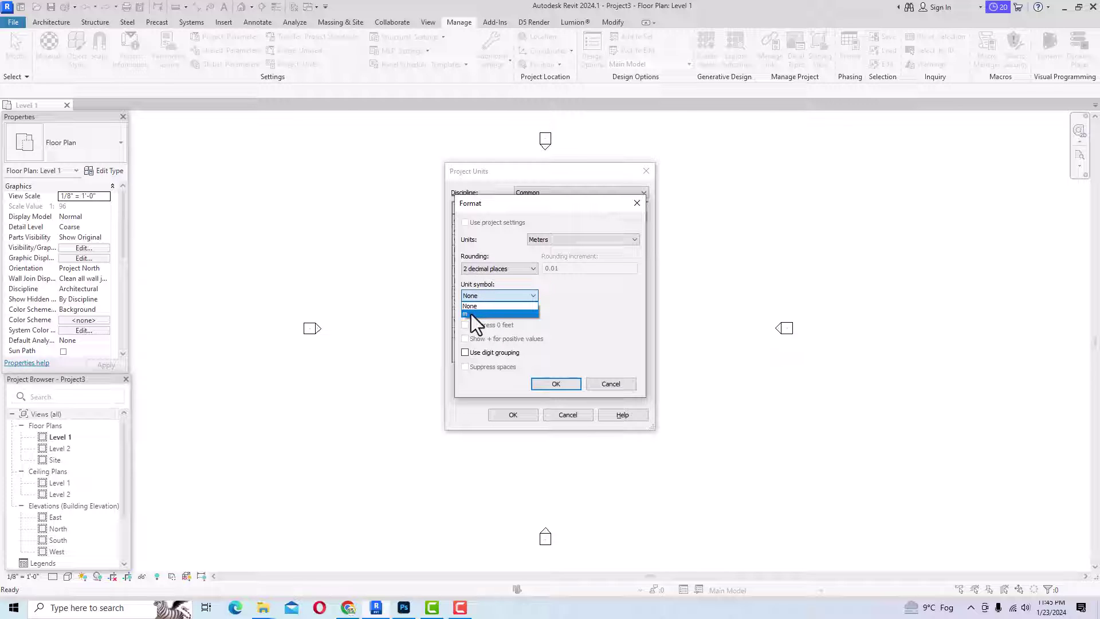
left_click(473, 315)
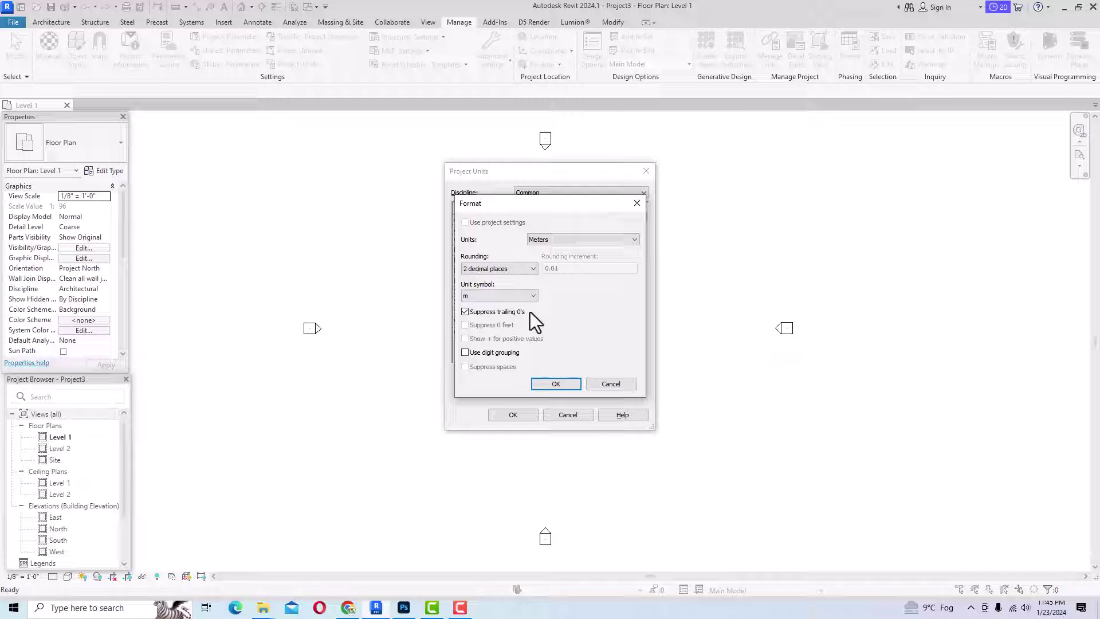
left_click(534, 239)
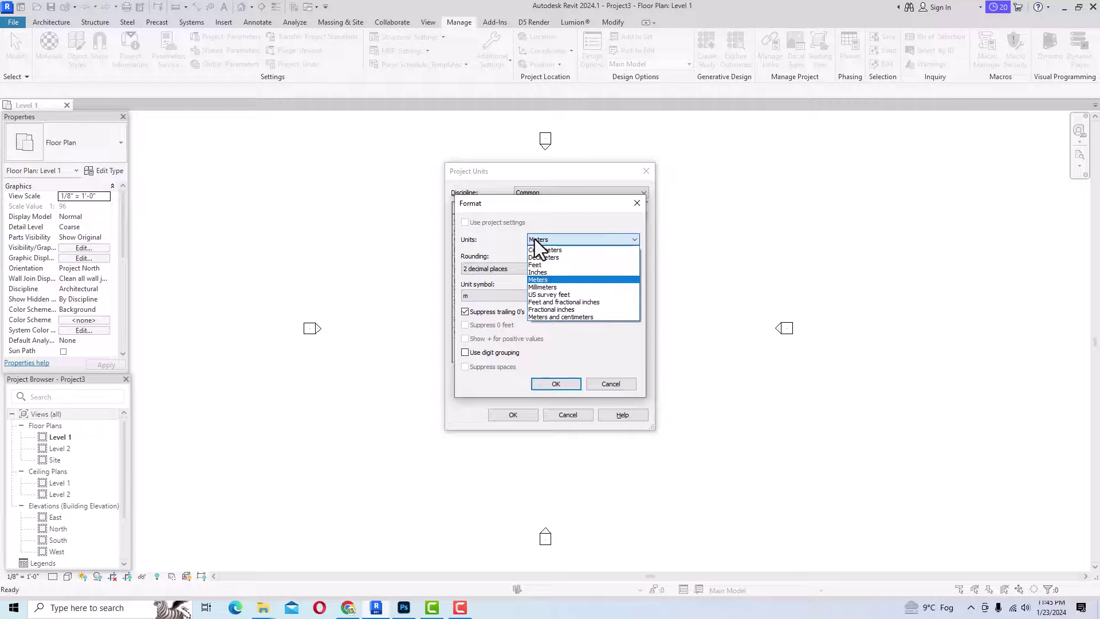
left_click(534, 239)
left_click(556, 384)
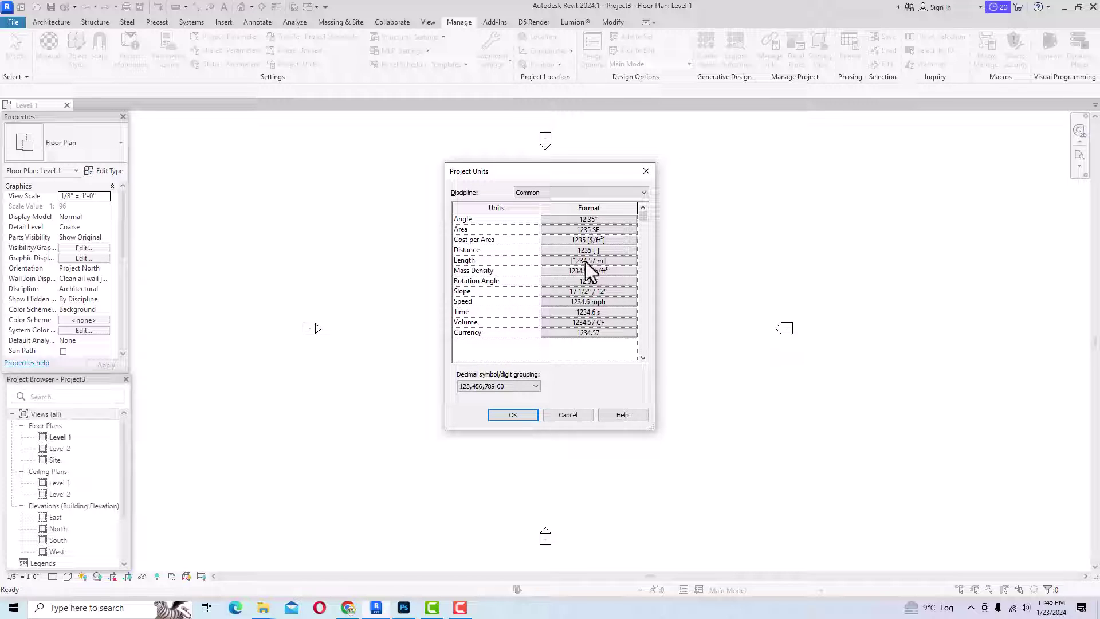
left_click(525, 427)
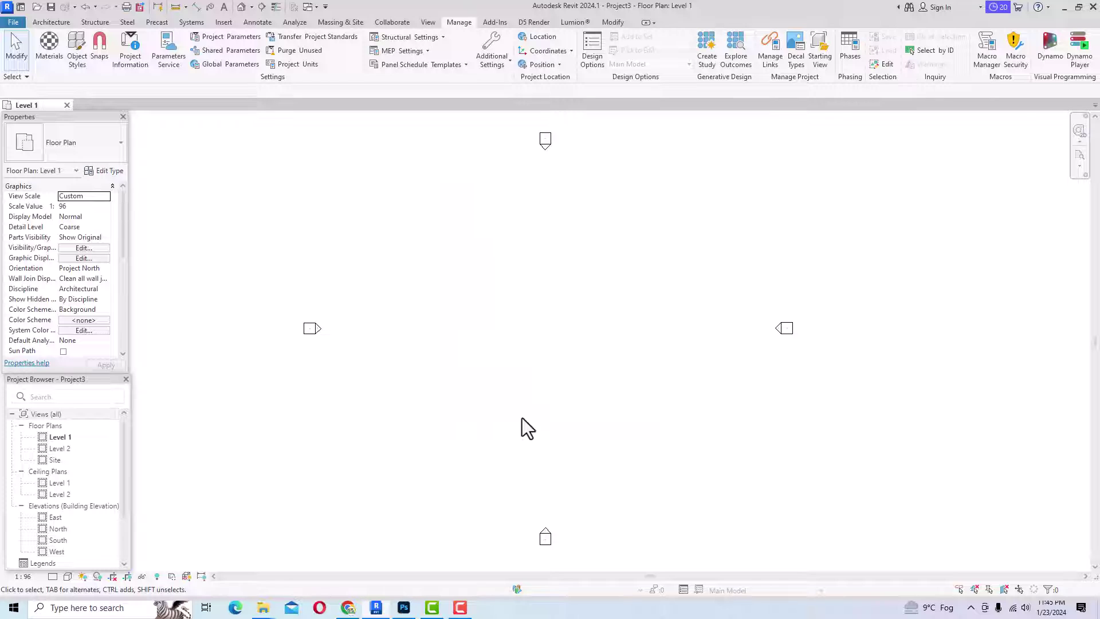
Draw a closed L-shaped loop of Generic - 8" walls on Level 1, about 6.9 m along the upper wall and 10.1 m tall.
left_click(51, 22)
left_click(45, 46)
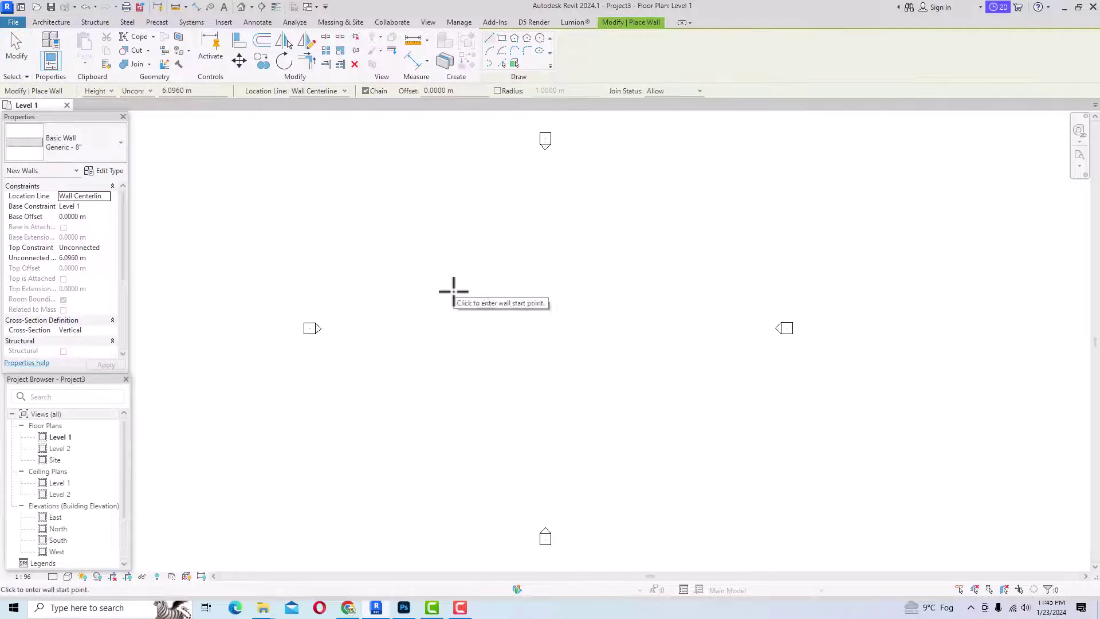
left_click(453, 290)
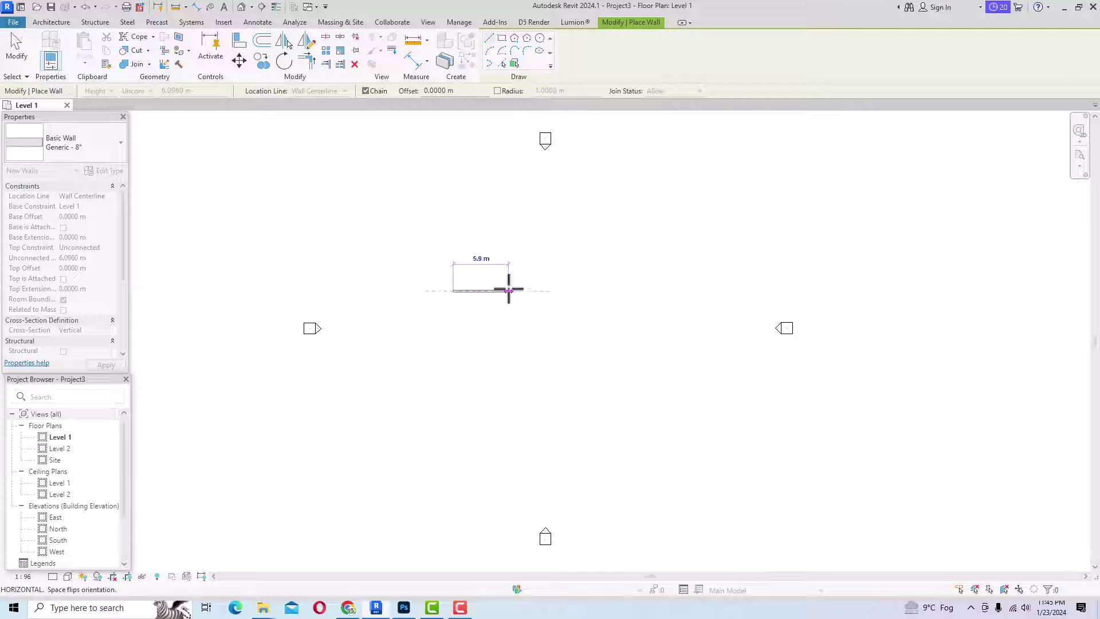
scroll(515, 289, "up", 1)
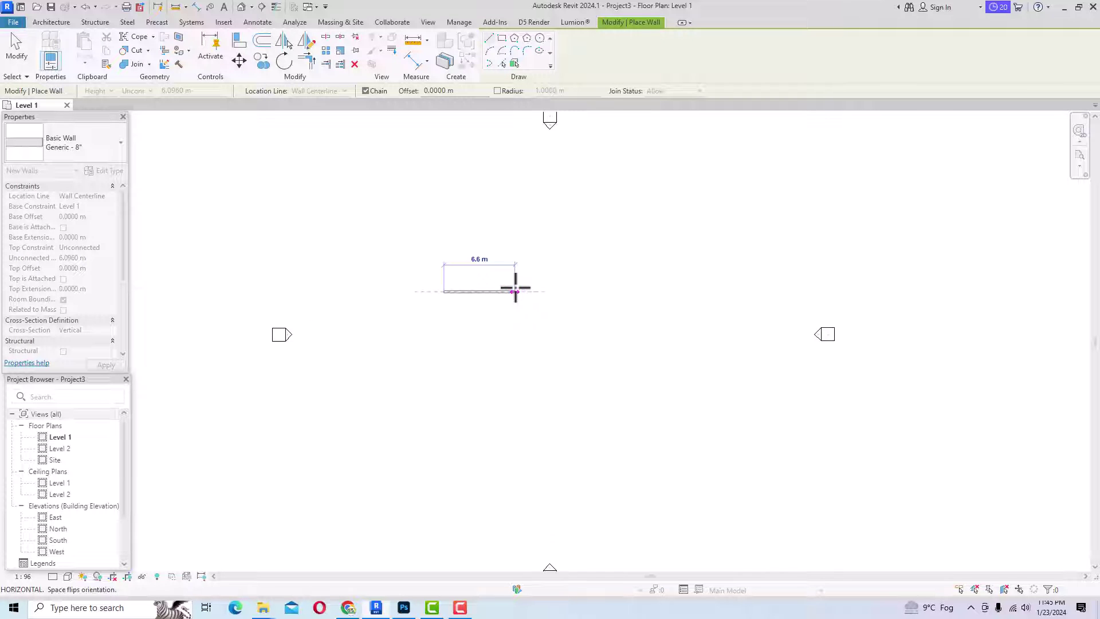
left_click(518, 290)
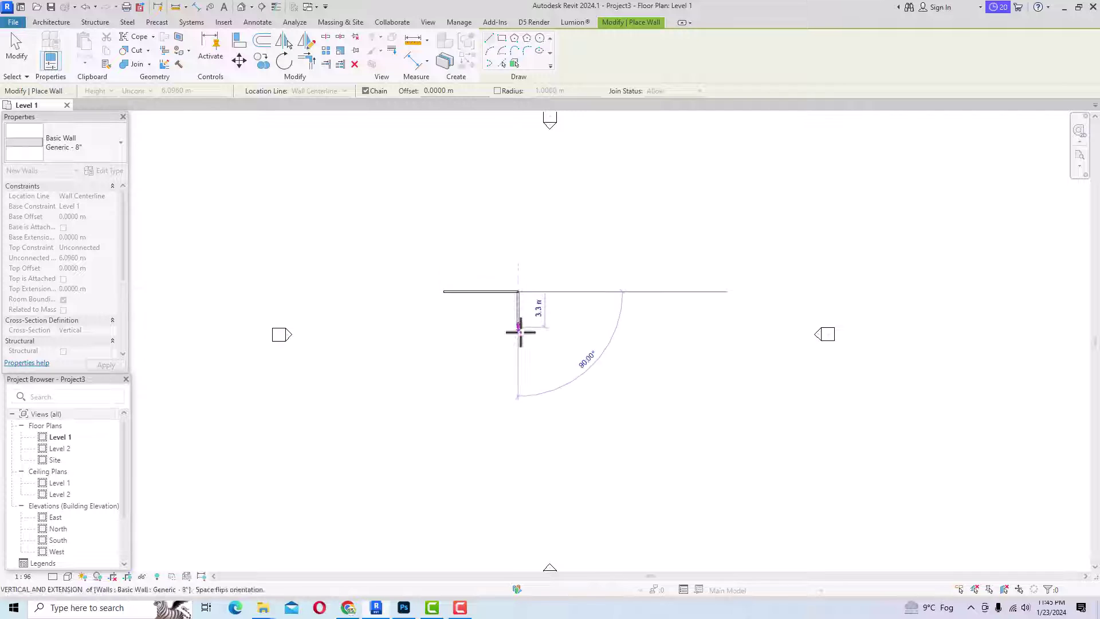
left_click(519, 341)
left_click(571, 341)
left_click(571, 400)
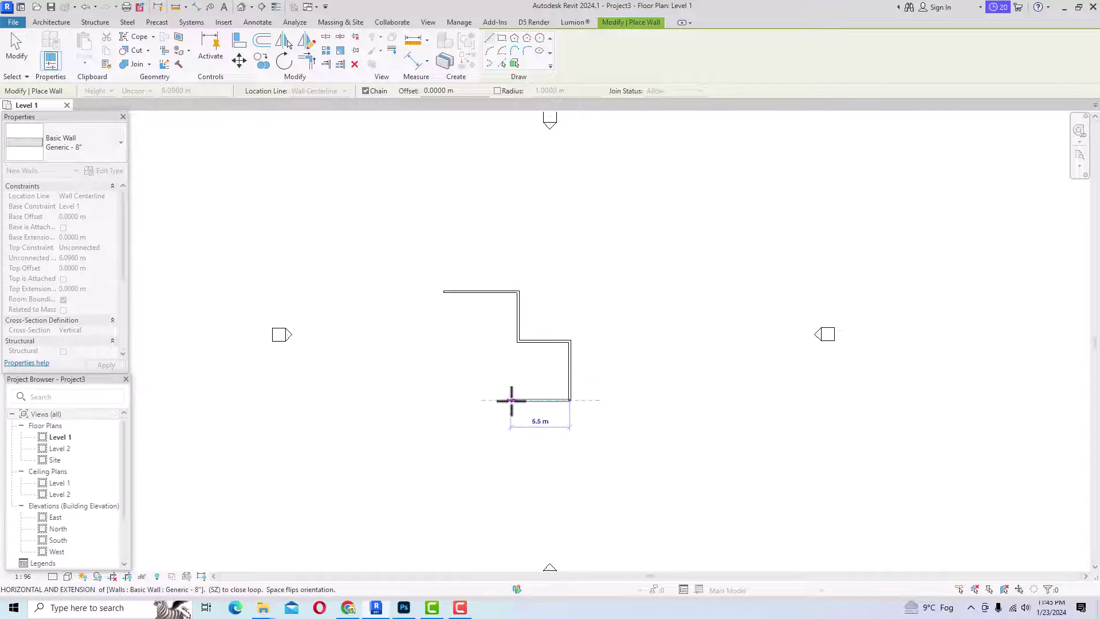
left_click(444, 399)
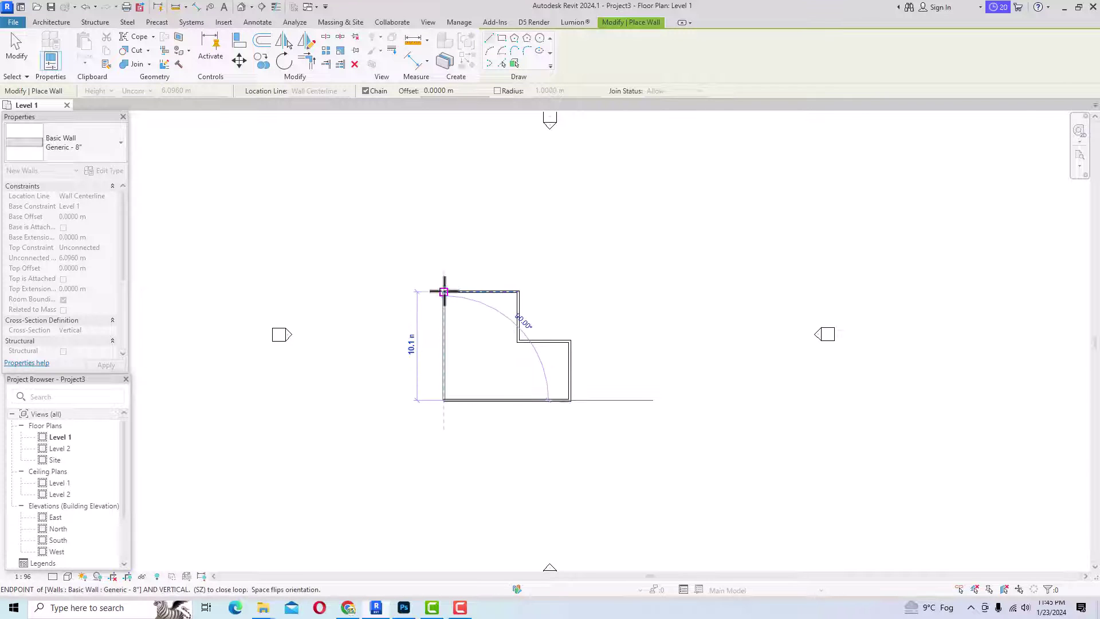
left_click(443, 292)
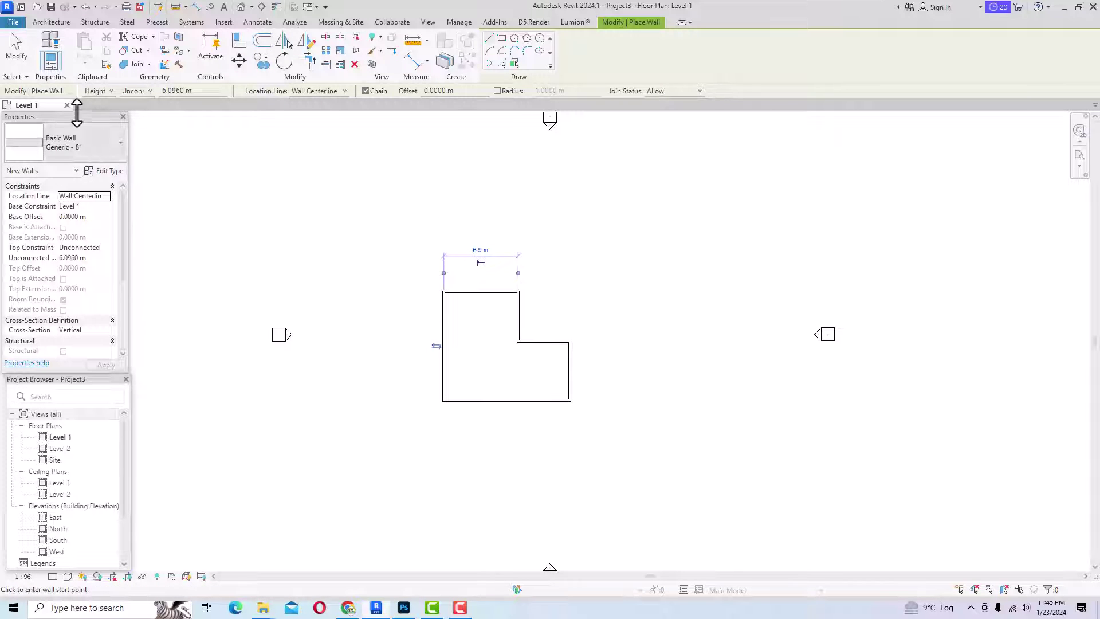
Draw a second closed L-shaped Generic - 8" wall loop above the first, about 11.2 m along its upper wall and 15.1 m along its lower wall.
left_click(51, 22)
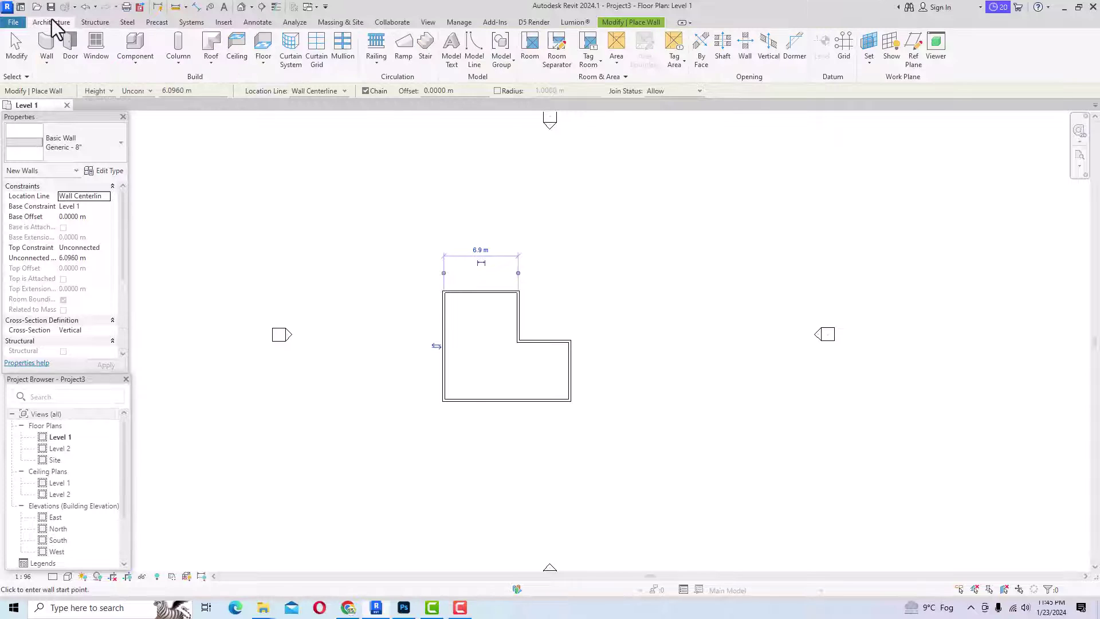
left_click(87, 153)
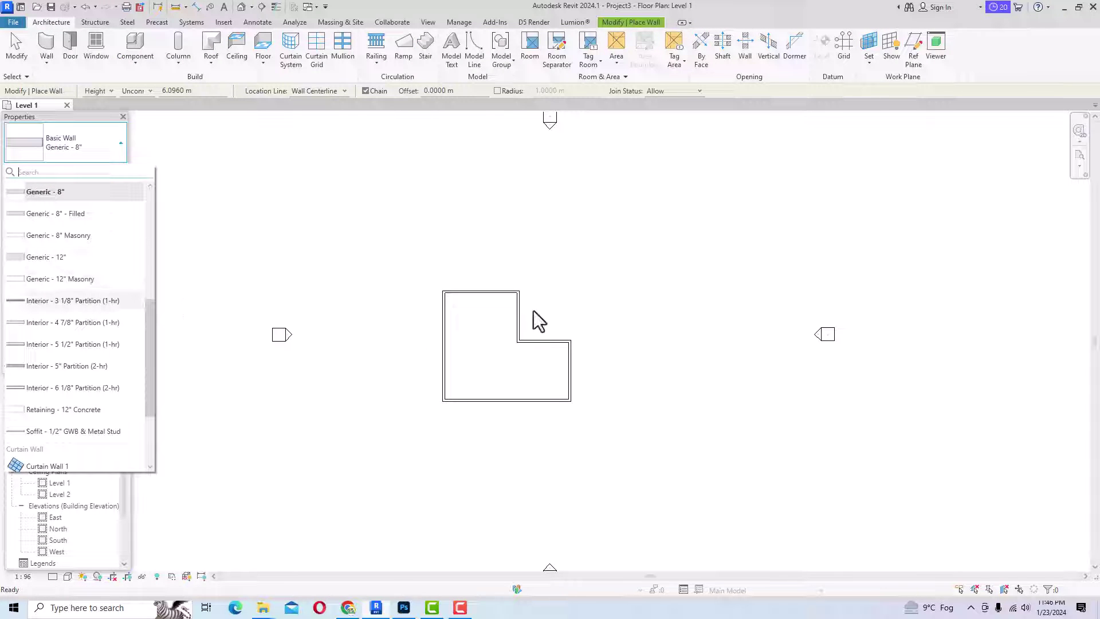
left_click(356, 193)
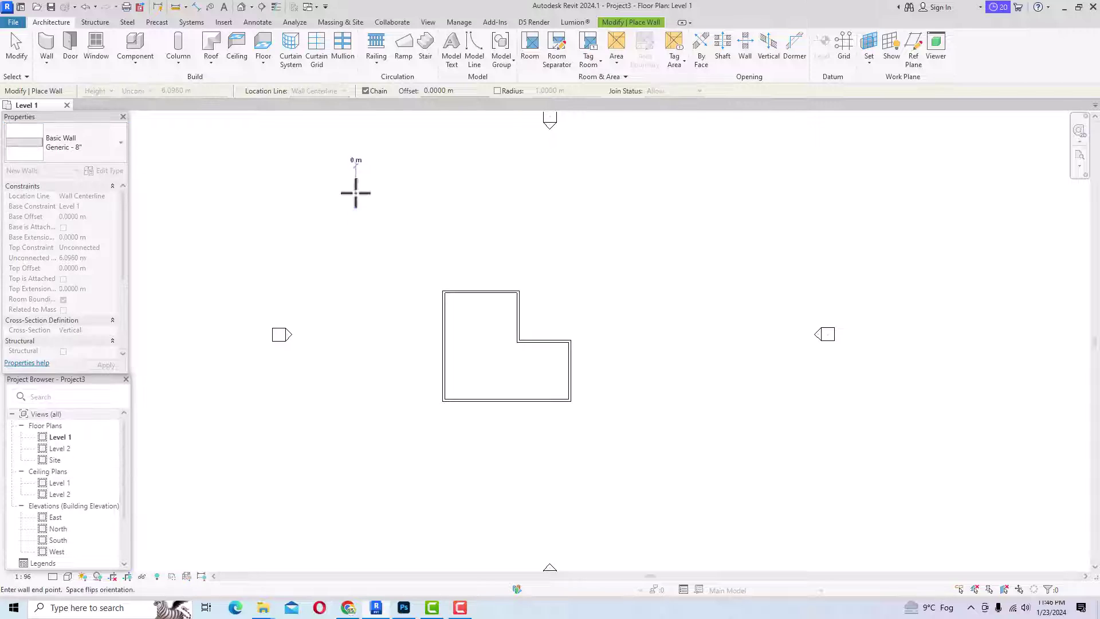
left_click(476, 192)
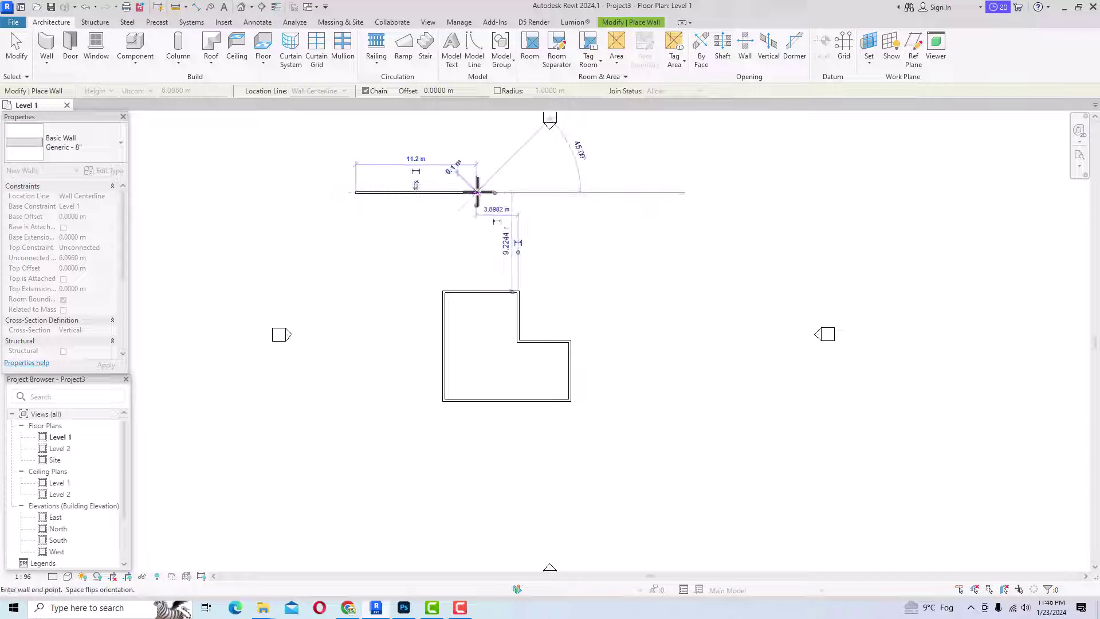
left_click(476, 244)
left_click(513, 244)
left_click(512, 275)
left_click(350, 275)
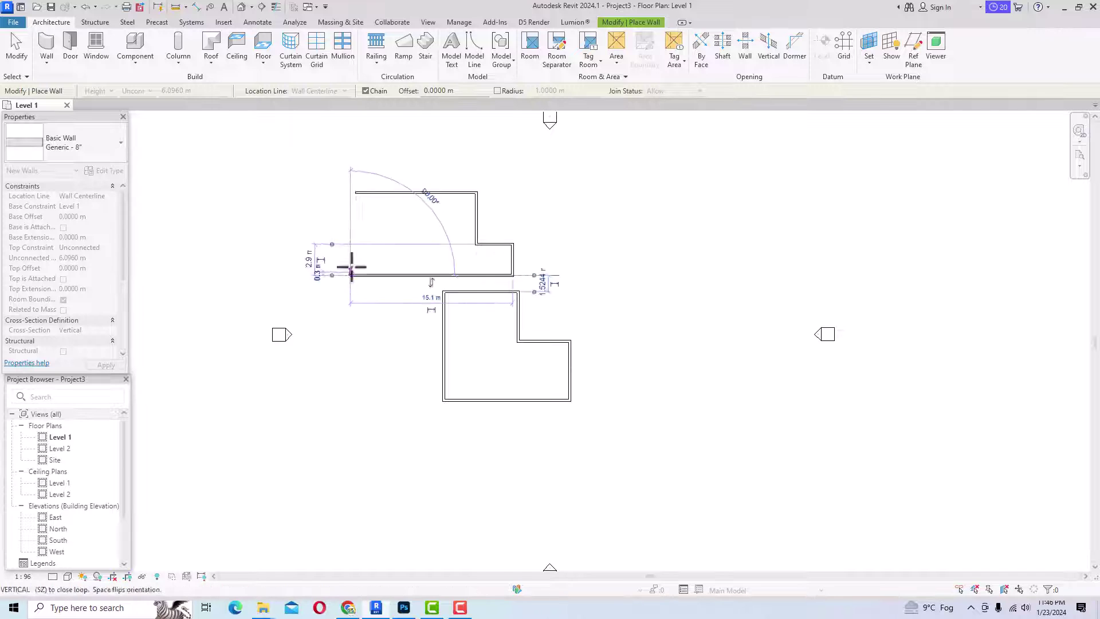
left_click(356, 192)
key("Escape")
key("Escape")
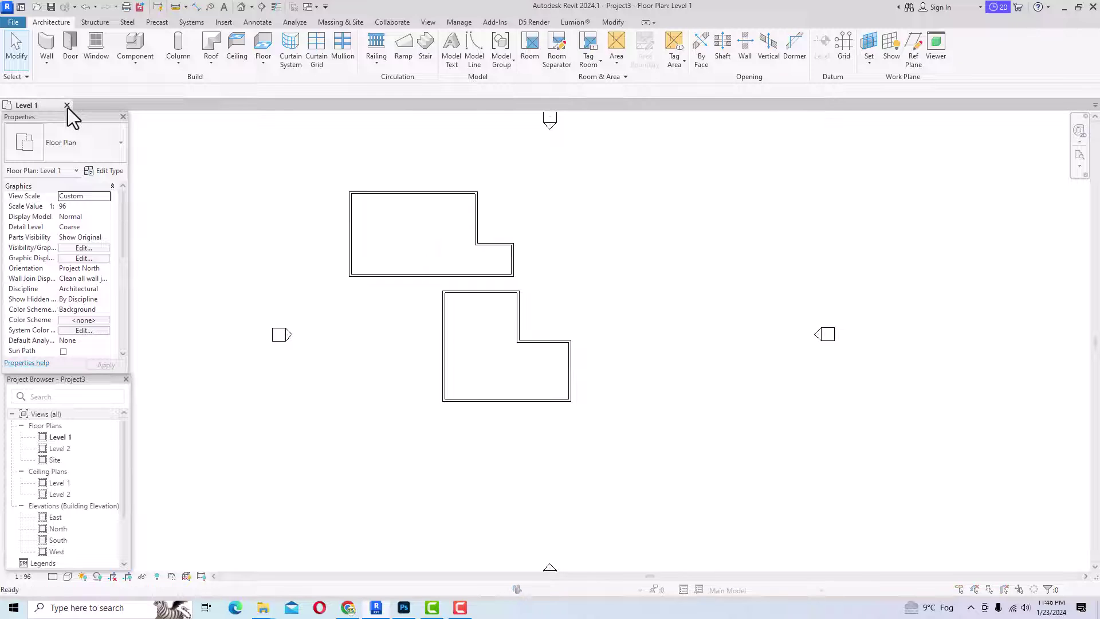
Close the project without saving the drawn walls.
left_click(67, 106)
left_click(574, 304)
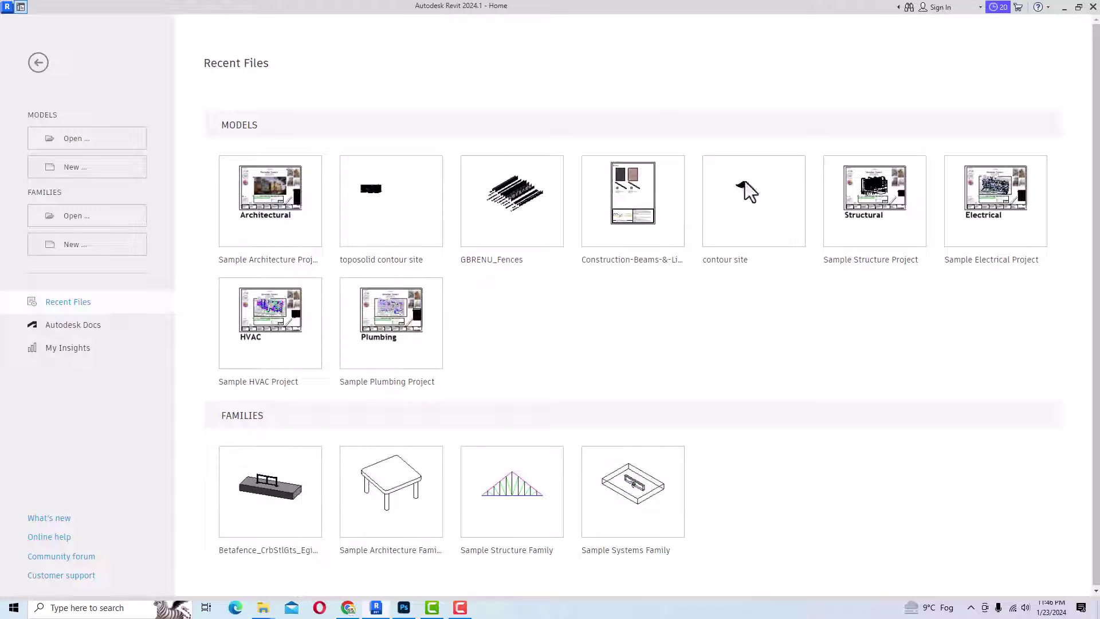
Create a new project from the DefaultMetric.rte template in the English templates folder.
left_click(83, 167)
left_click(481, 279)
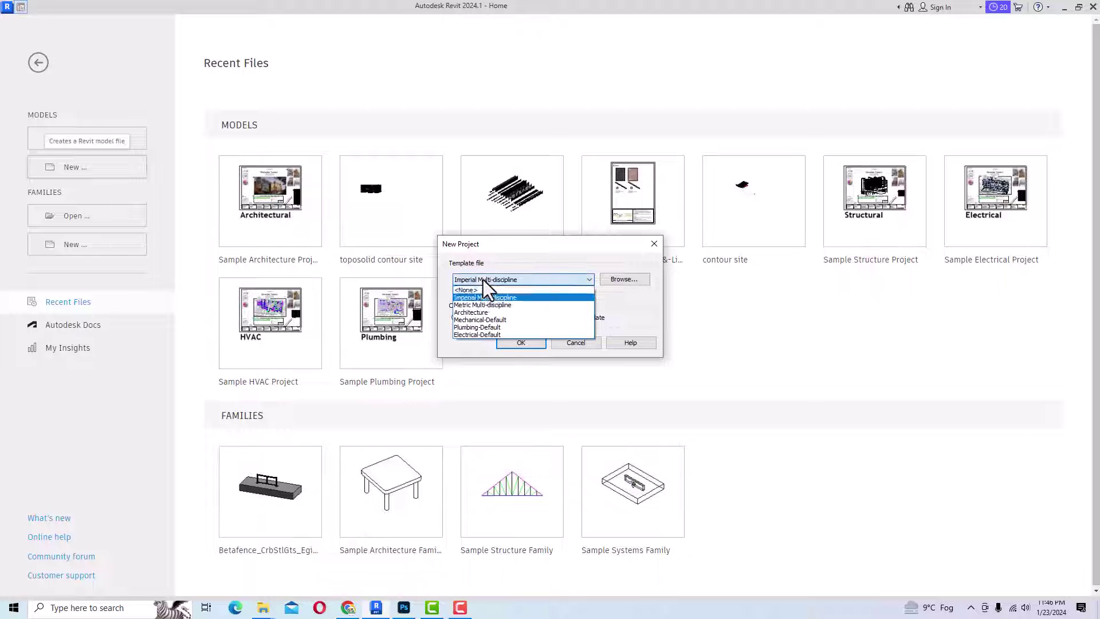
left_click(477, 314)
left_click(621, 281)
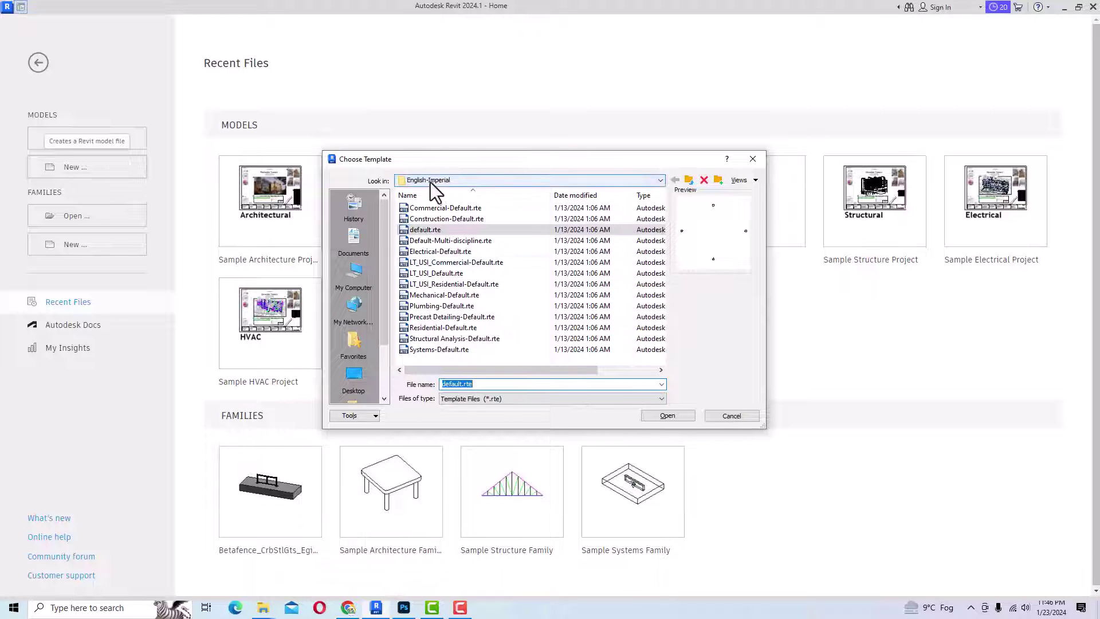
left_click(430, 182)
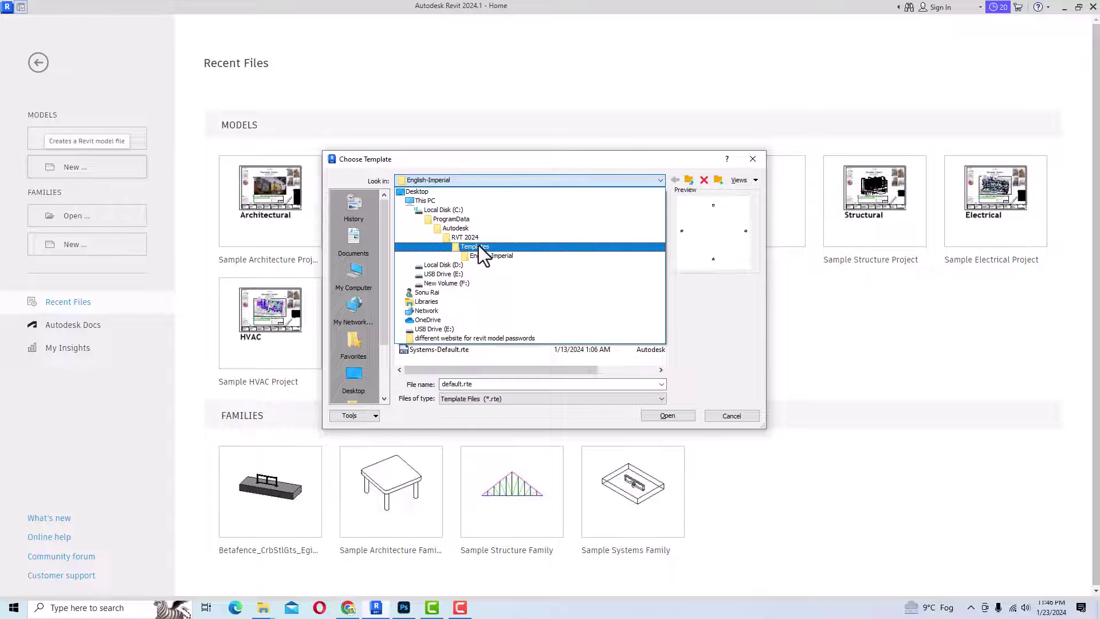
left_click(479, 245)
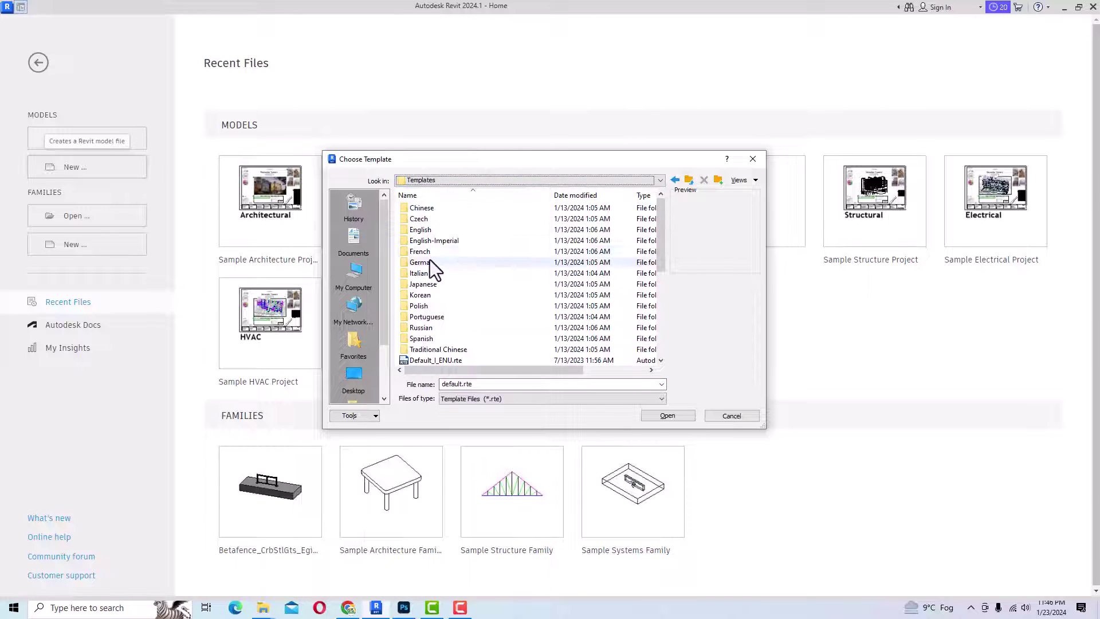
left_click(424, 230)
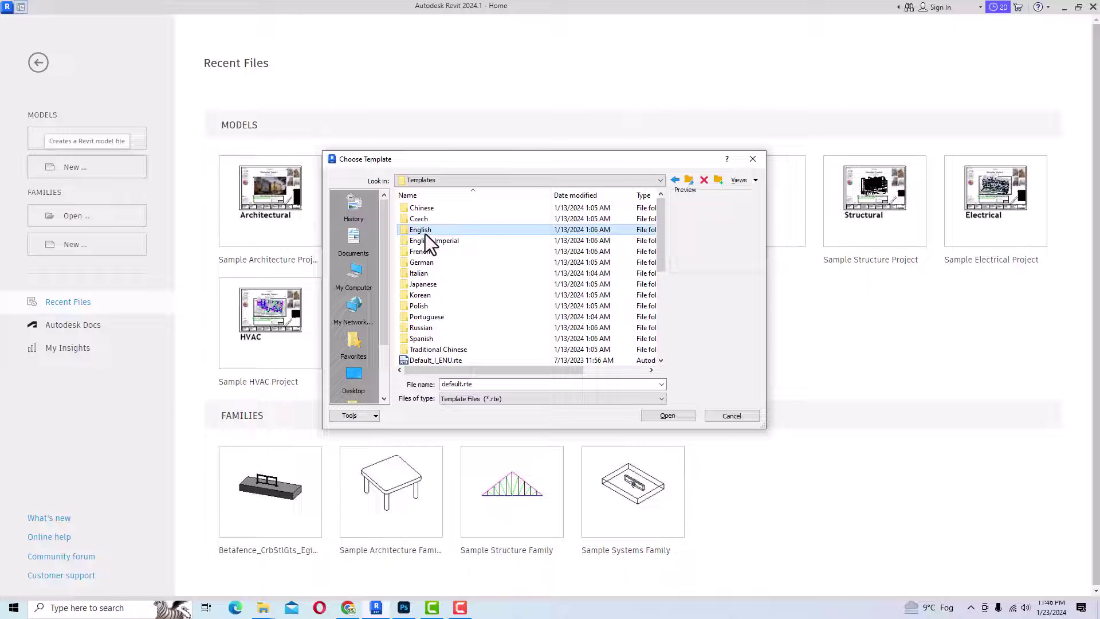
double_click(425, 234)
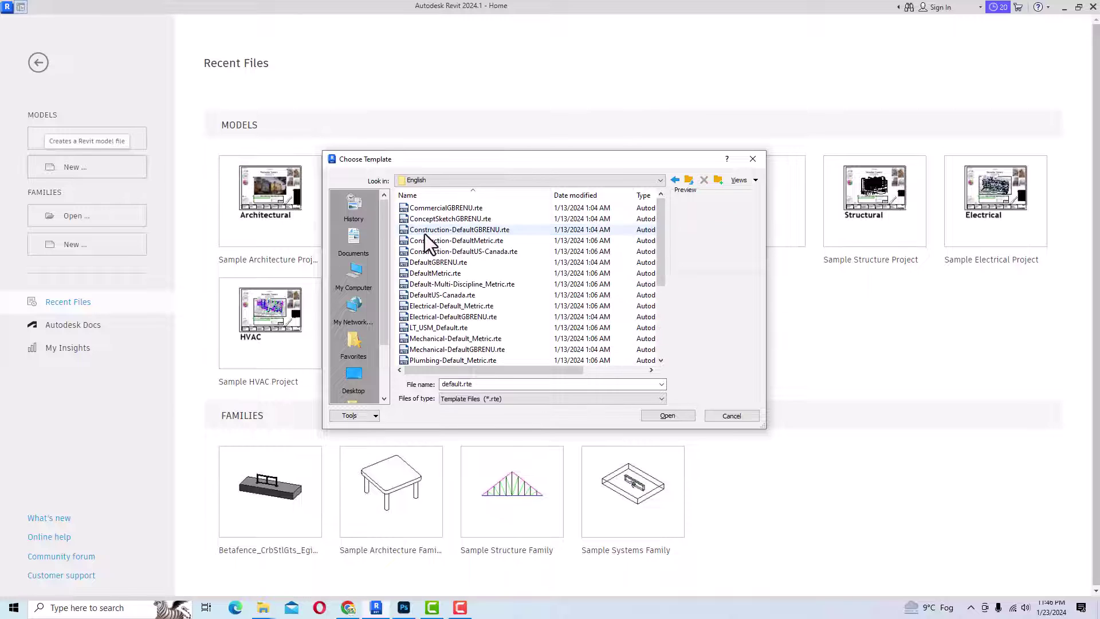
left_click(443, 275)
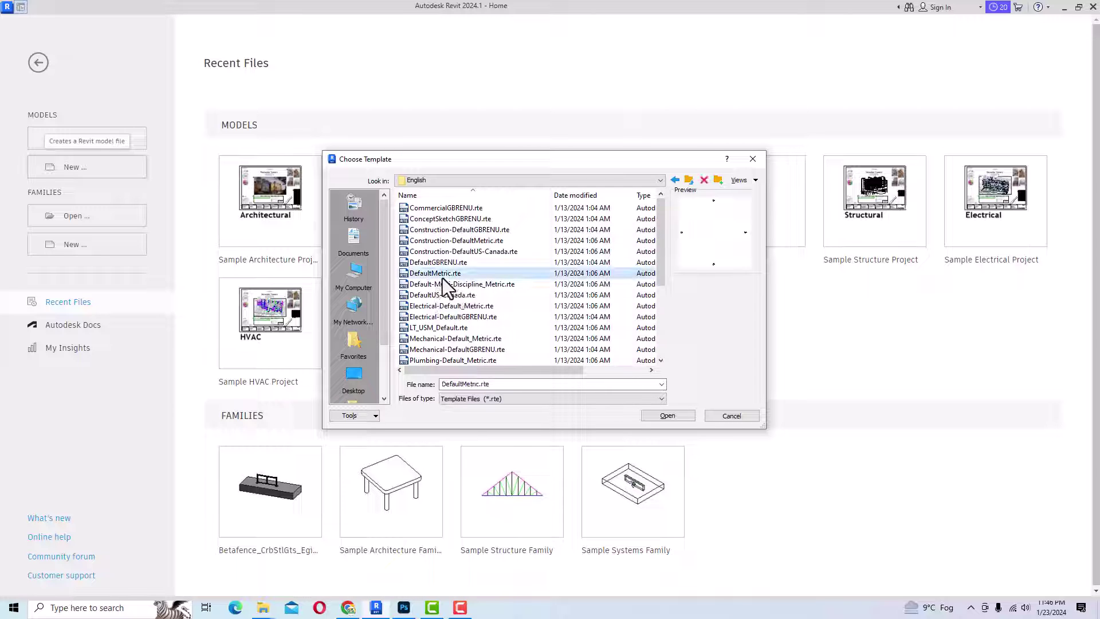
left_click(663, 416)
left_click(520, 342)
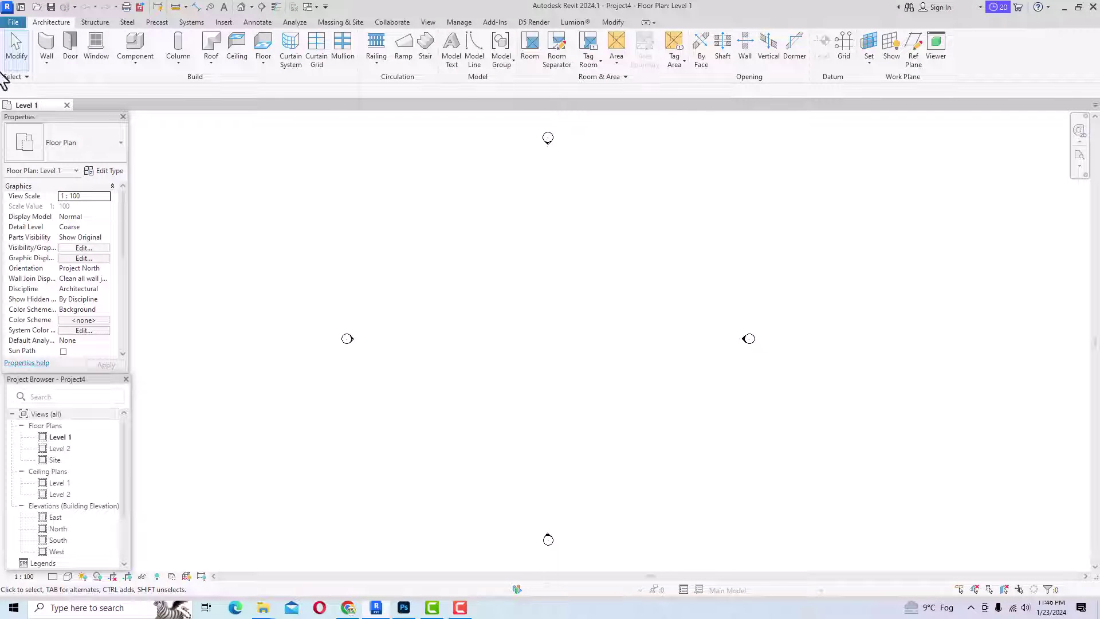
Review the basic wall types available for the Wall tool in the new project.
left_click(42, 38)
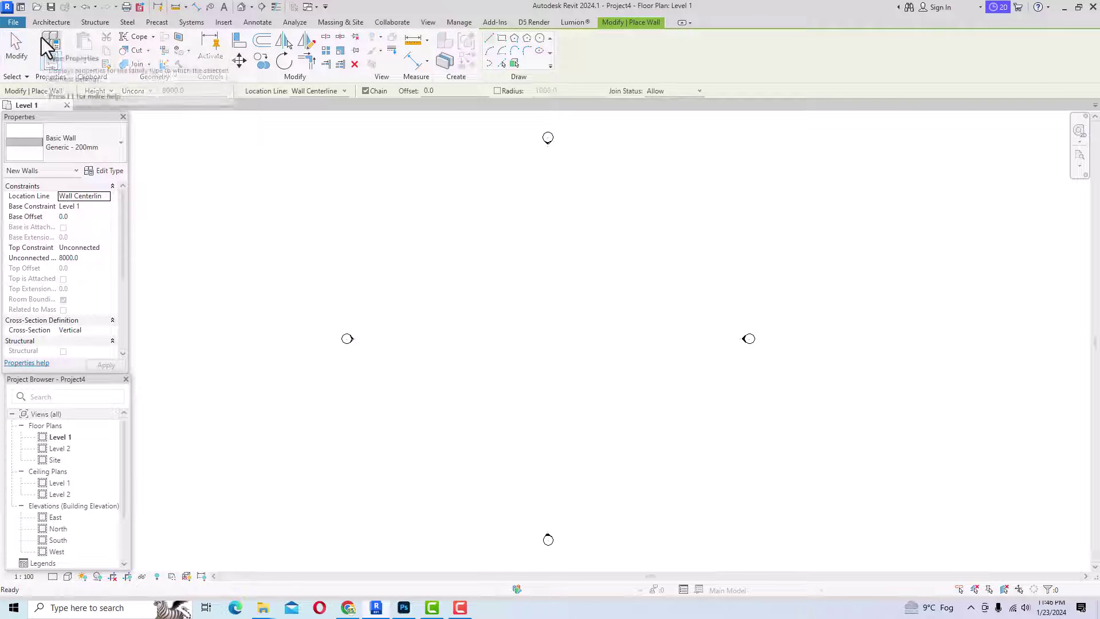
left_click(74, 148)
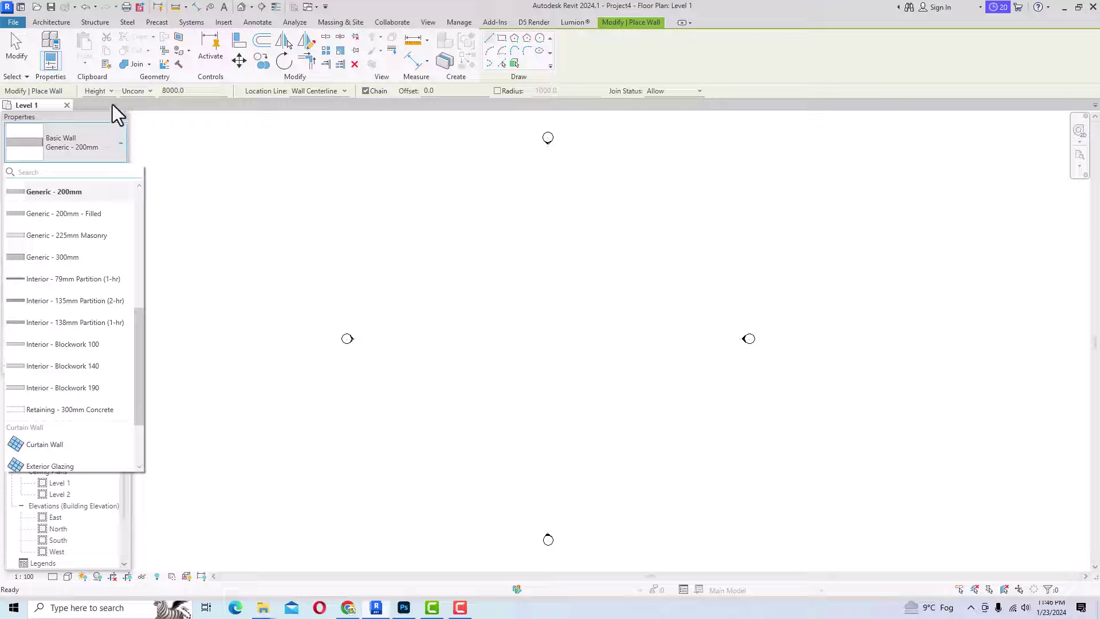
key("Escape")
key("Escape")
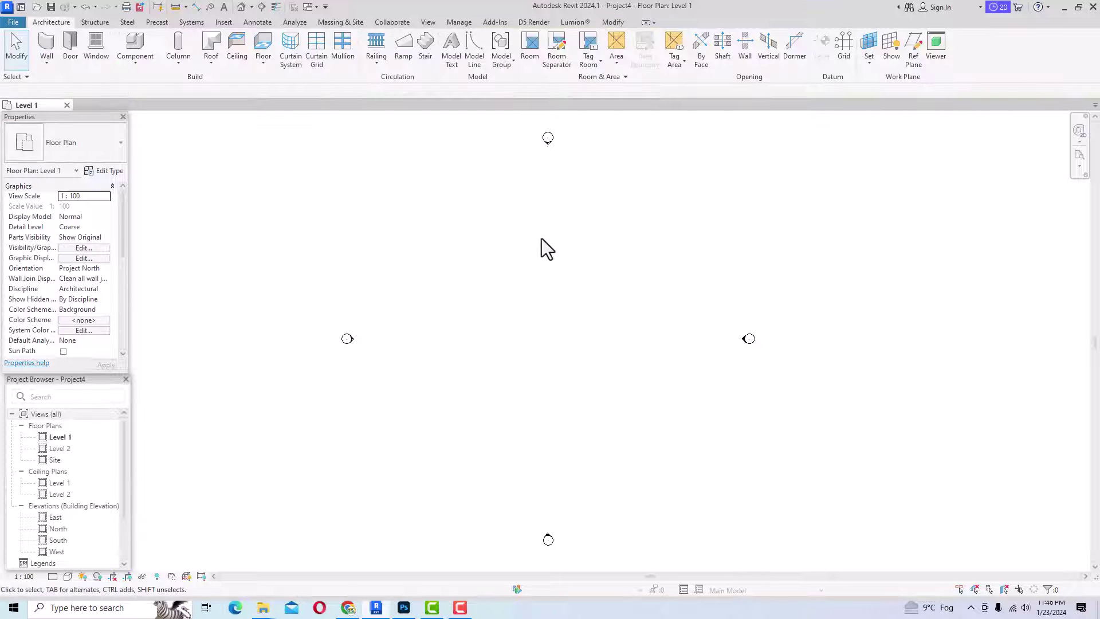
Set the project's length format to feet with 2 decimal places and the ft unit symbol, and apply the project units.
key("u")
key("n")
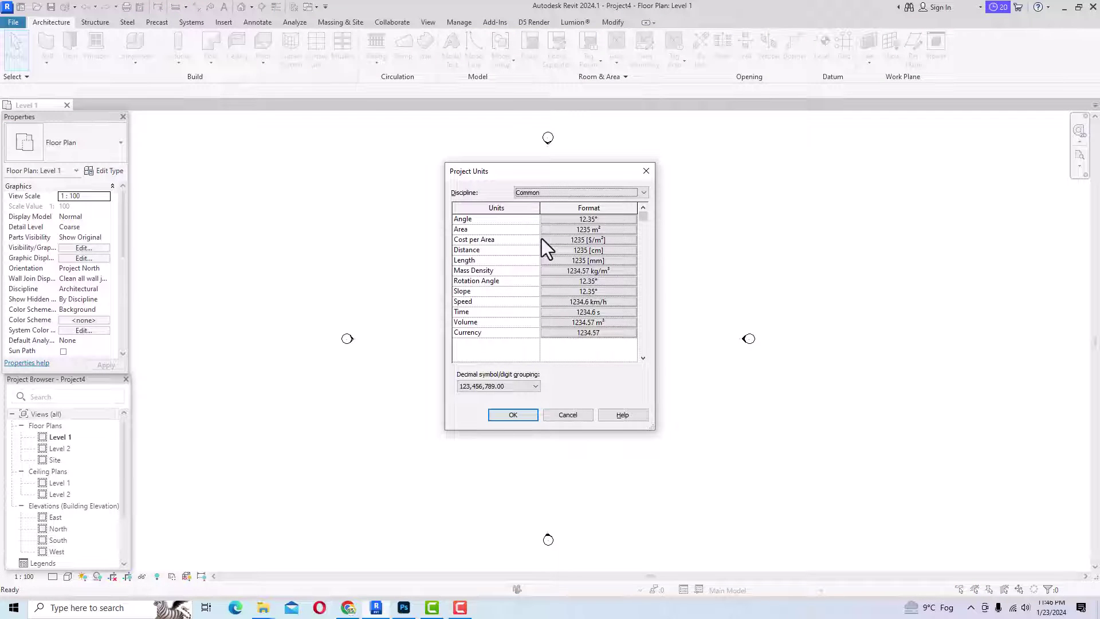
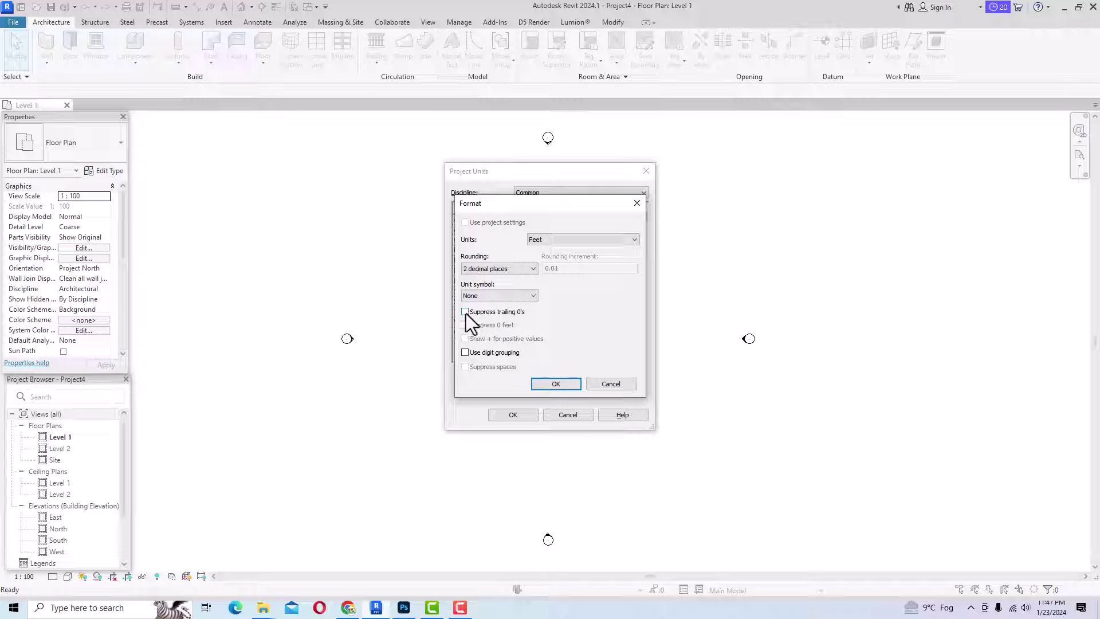
left_click(496, 296)
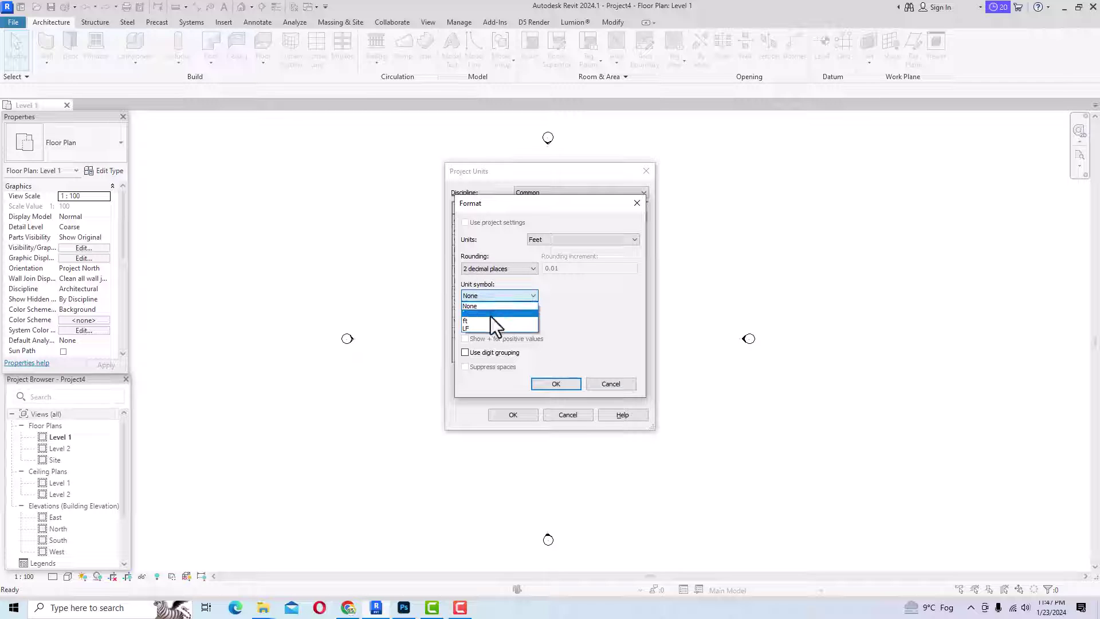
left_click(491, 319)
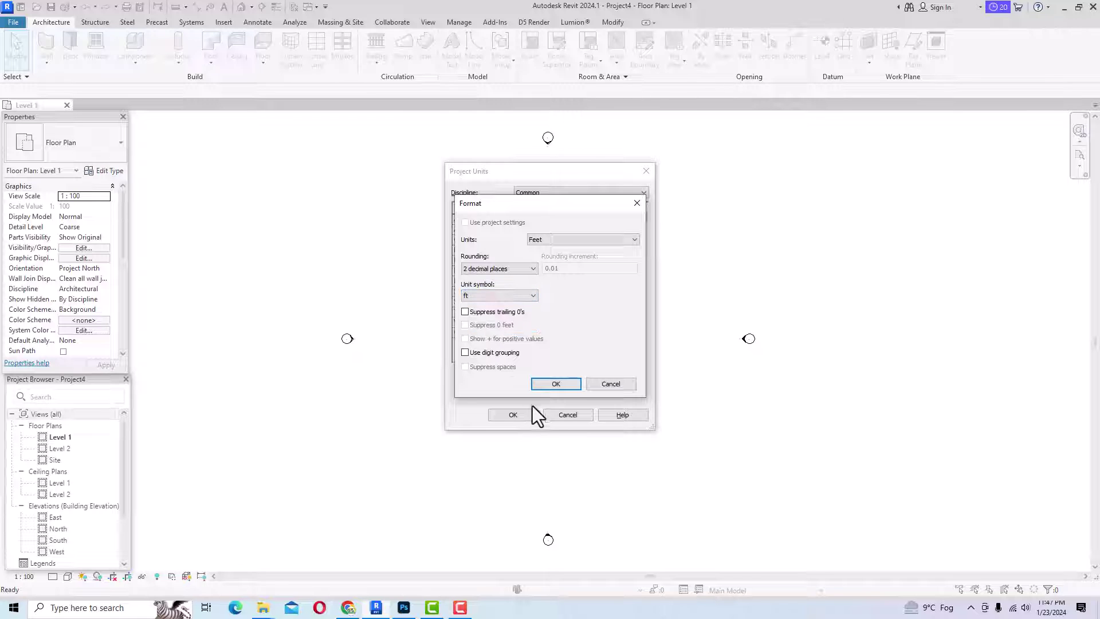
left_click(542, 386)
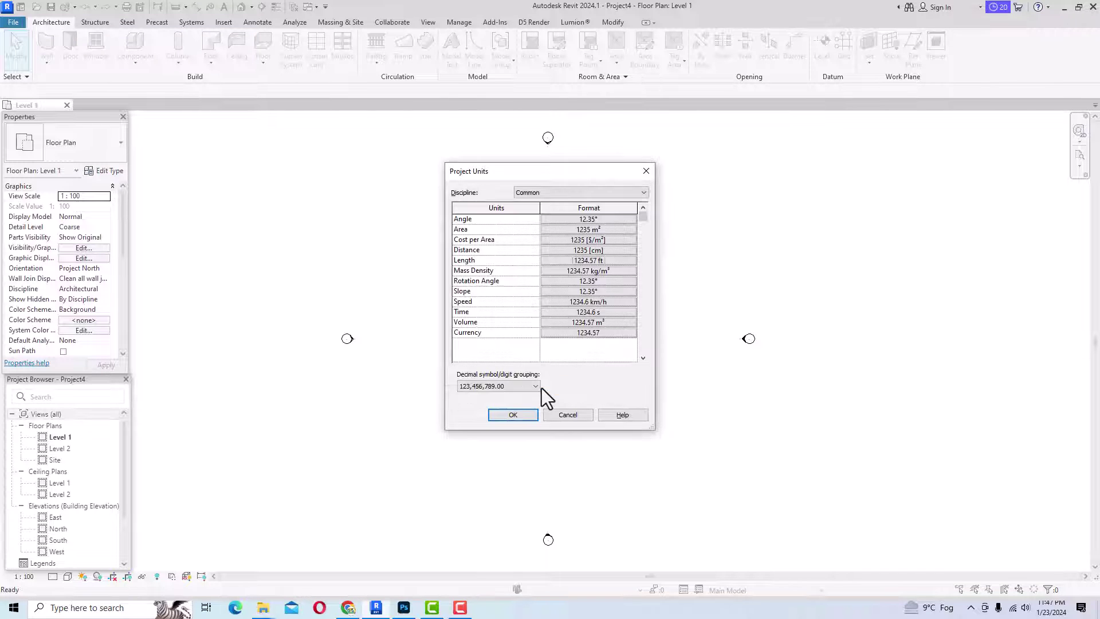
left_click(523, 414)
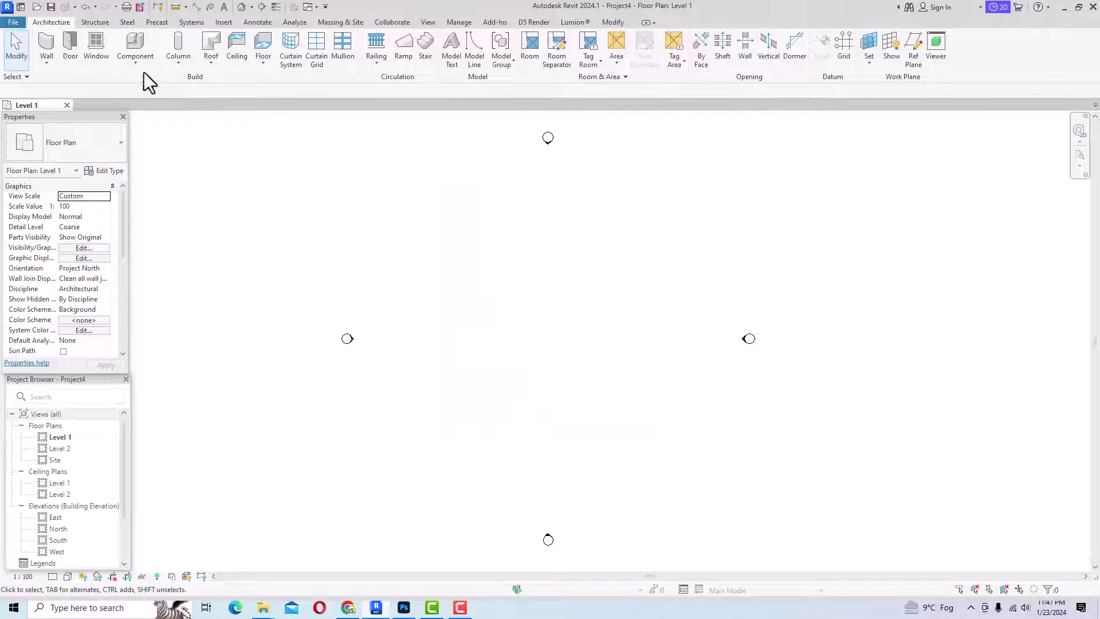
Draw a closed L-shaped loop of Generic - 200mm walls on Level 1, about 28 ft along the upper wall and 23 ft along the lower-right wall.
left_click(48, 46)
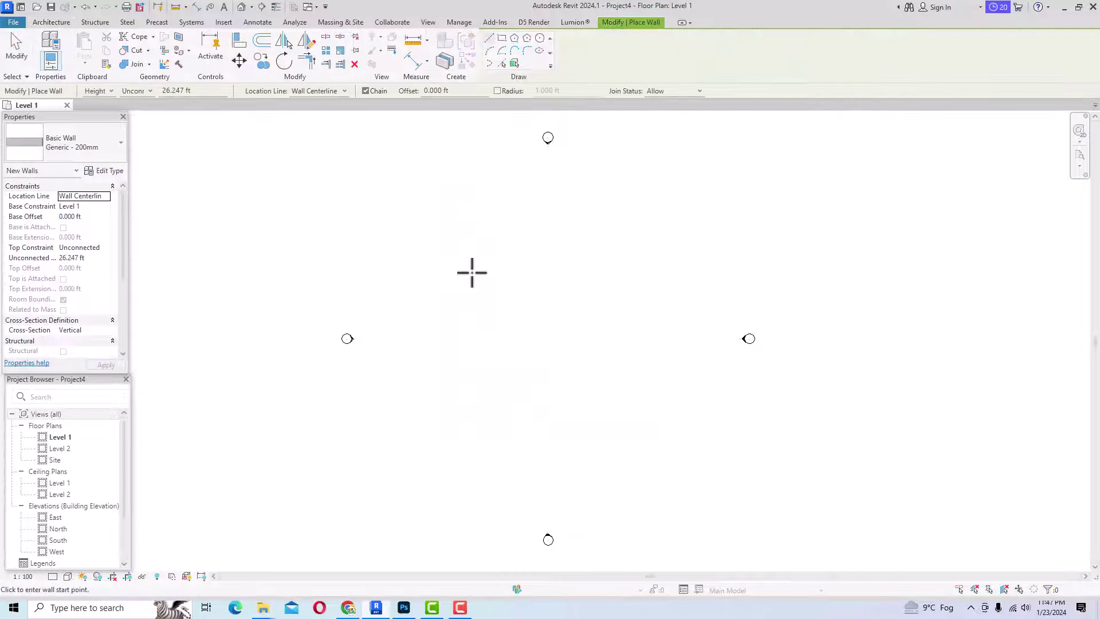
left_click(471, 271)
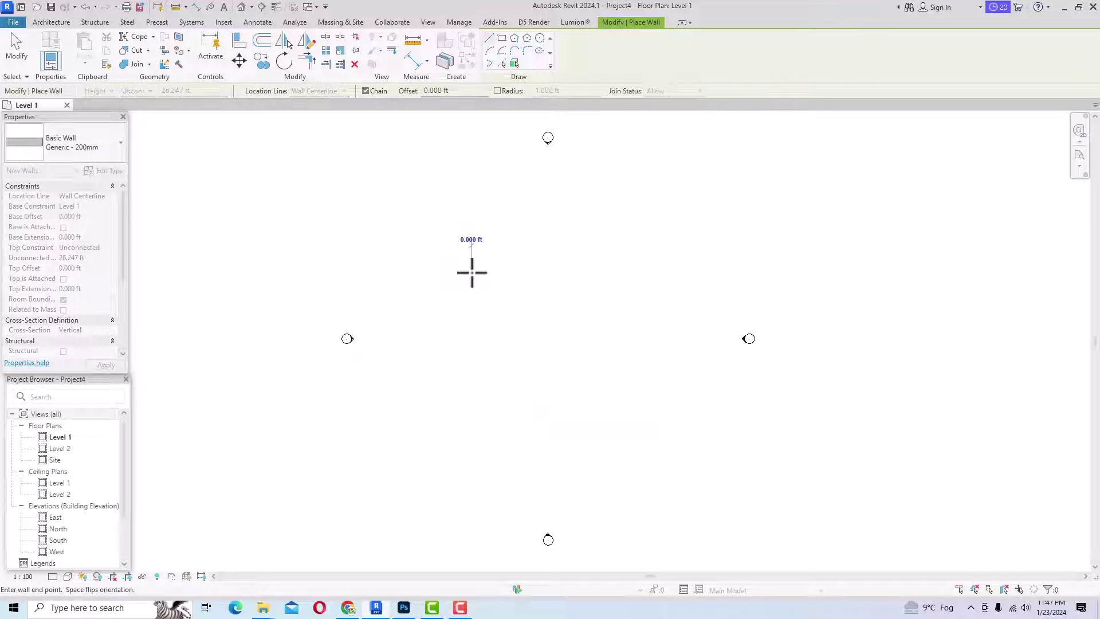
left_click(540, 272)
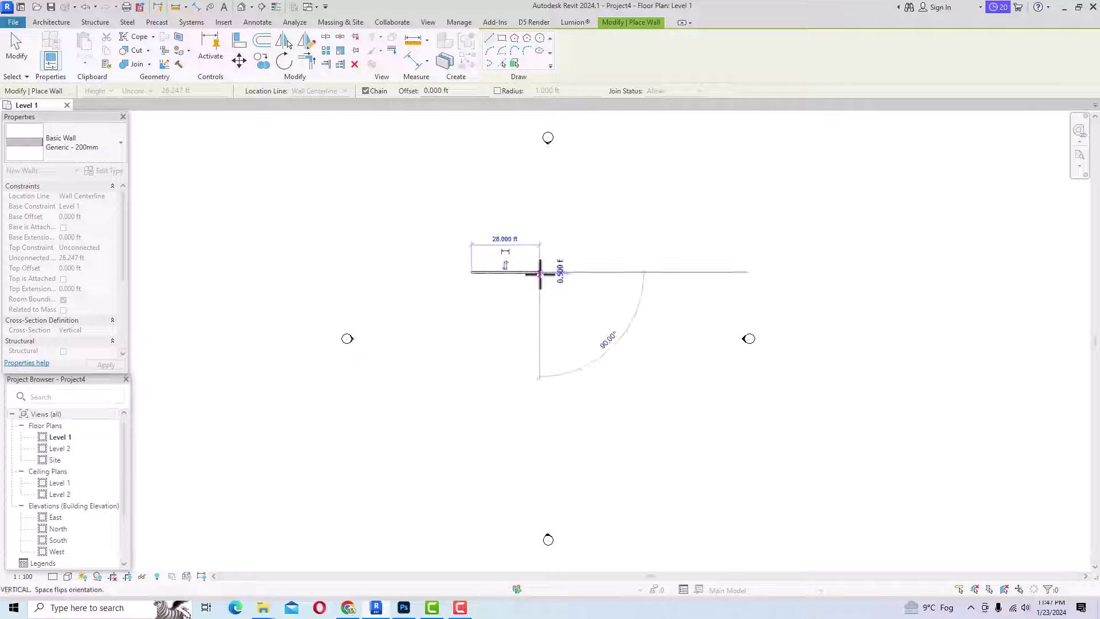
left_click(540, 330)
left_click(597, 331)
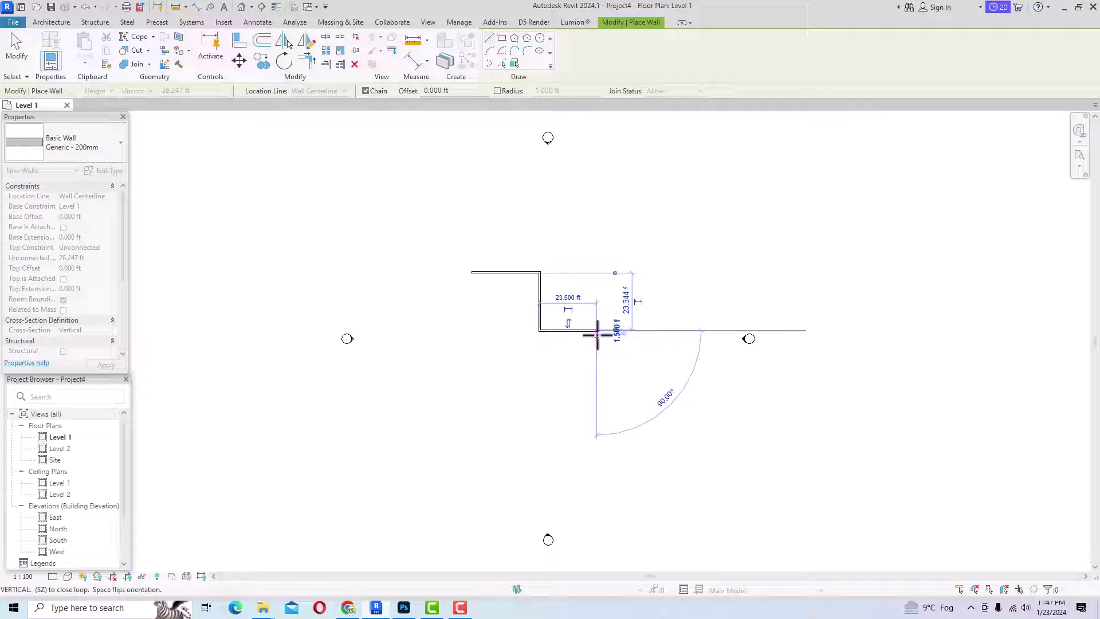
left_click(596, 386)
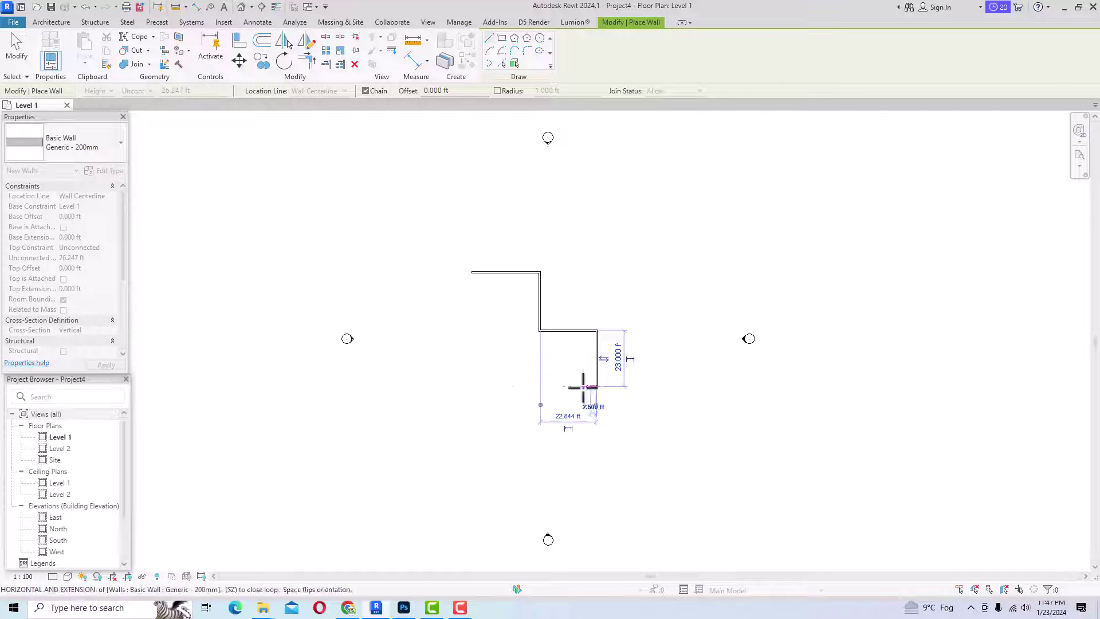
left_click(472, 386)
left_click(472, 273)
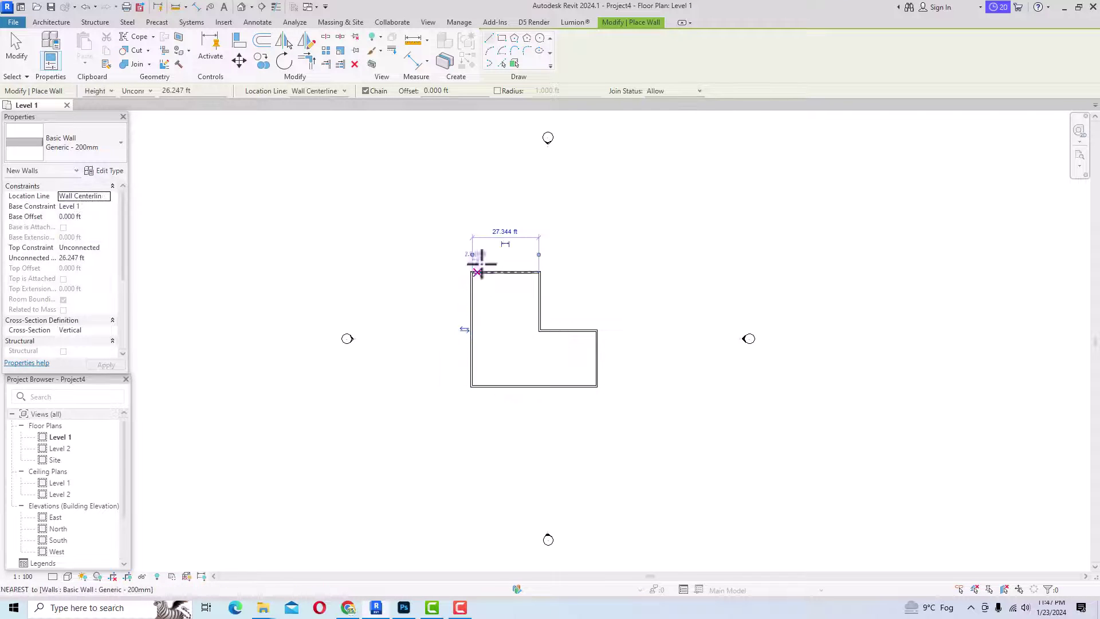
scroll(507, 236, "up", 2)
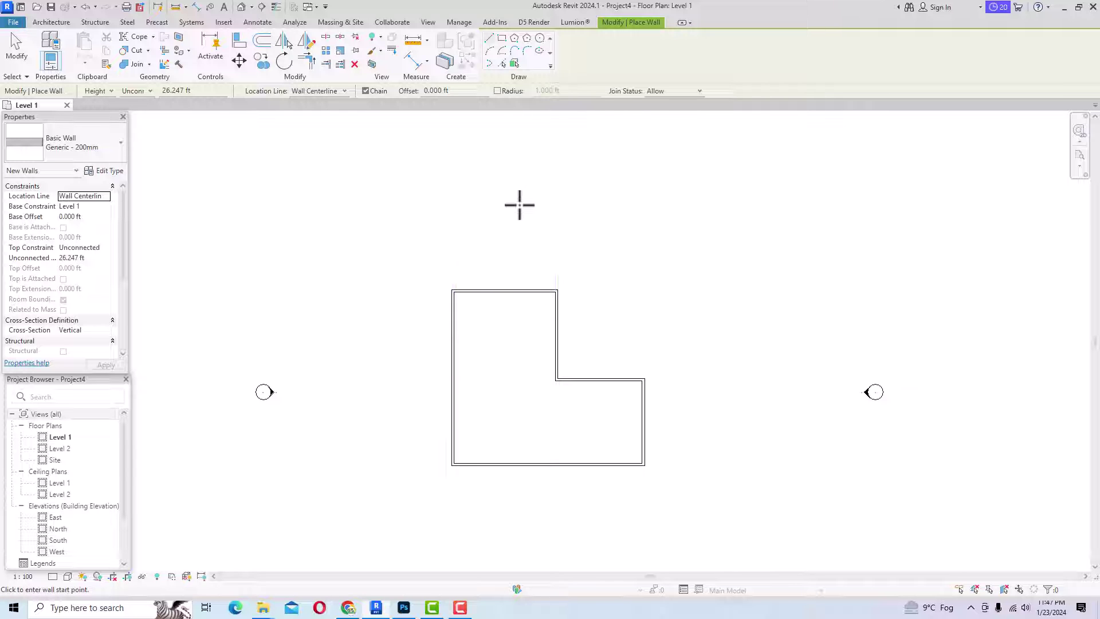
Reapply the project's length format in feet with 2 decimal places and the ft unit symbol.
key("u")
key("n")
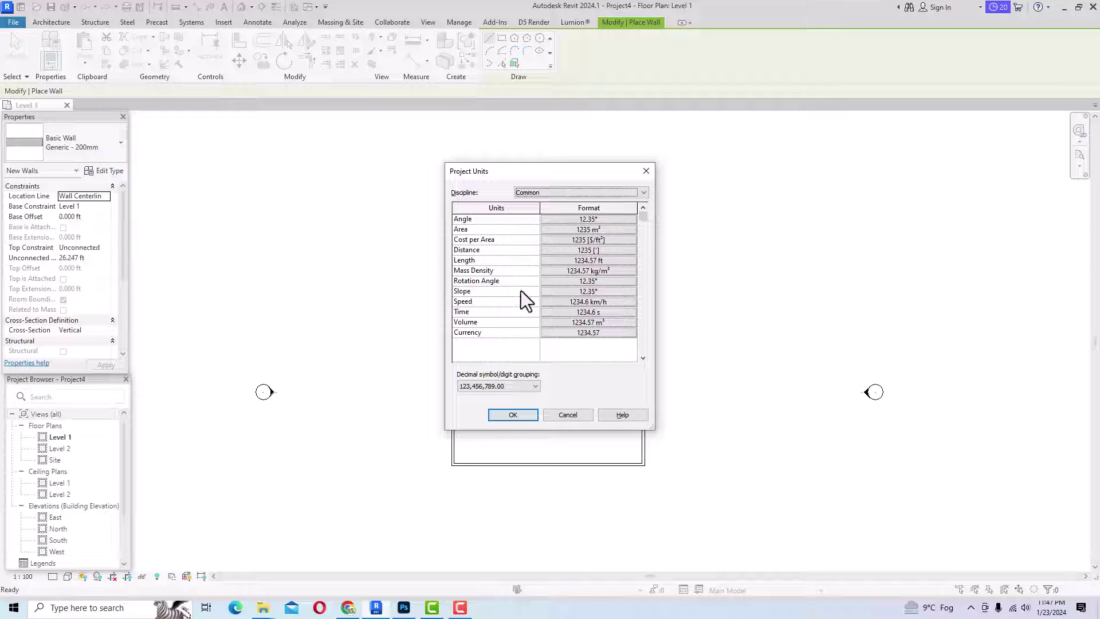
left_click(587, 260)
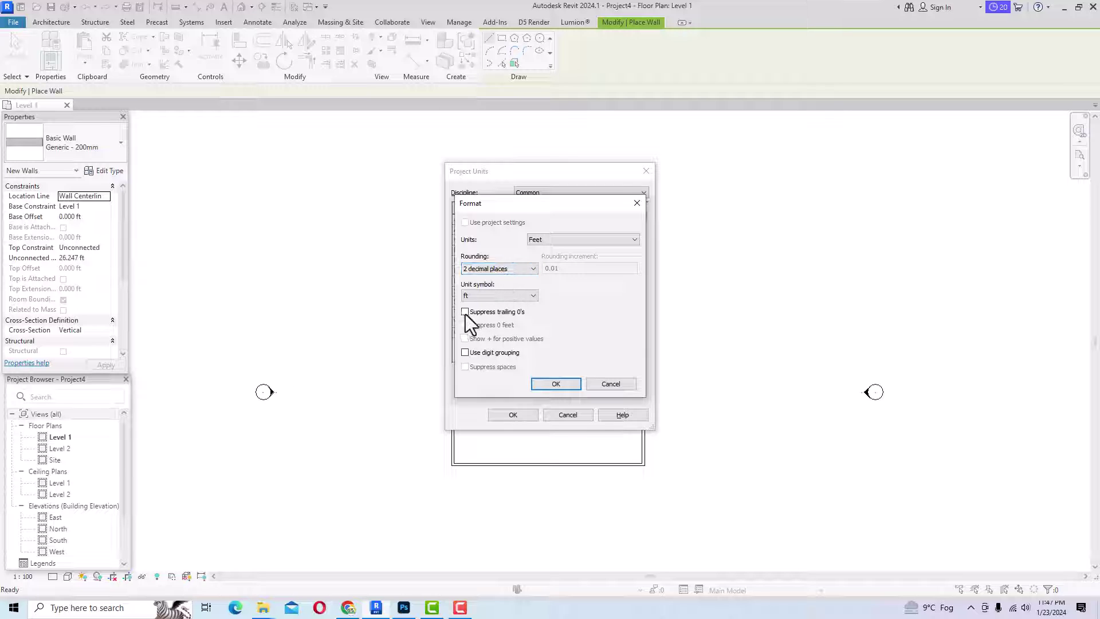
left_click(556, 384)
left_click(517, 415)
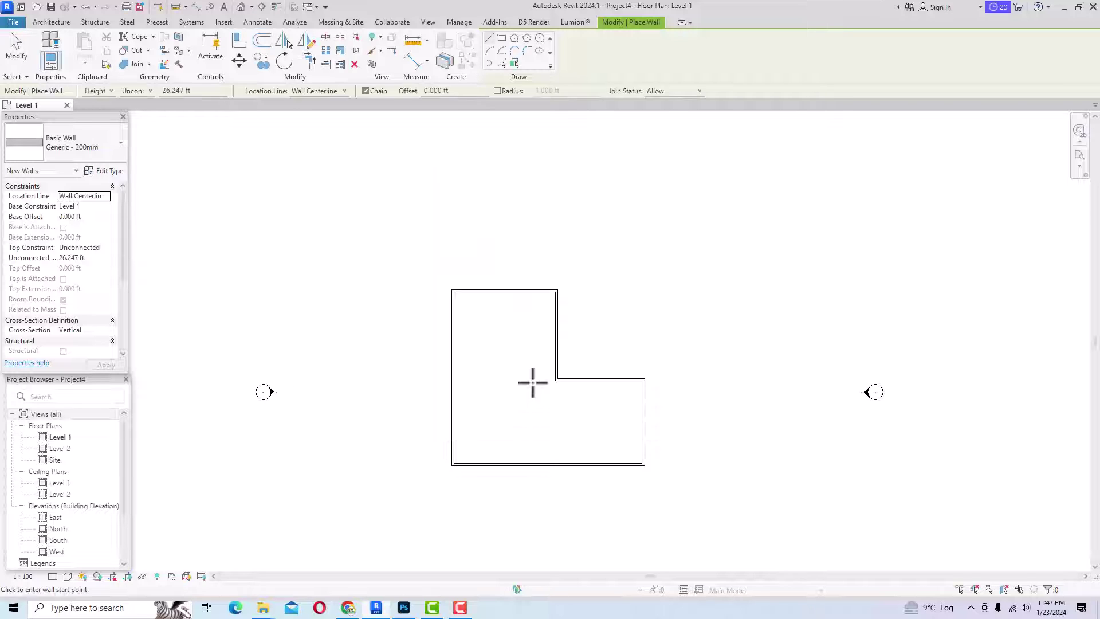
Draw two connected Generic - 200mm walls beside the L-shaped loop, about 19 ft horizontally and 23 ft vertically.
left_click(614, 318)
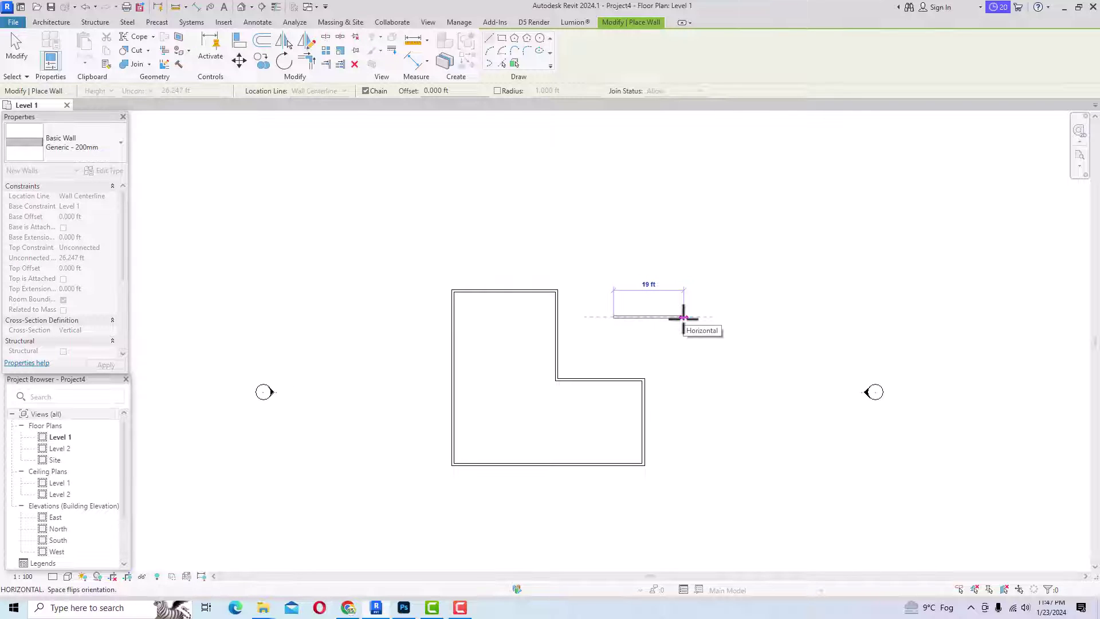
left_click(683, 316)
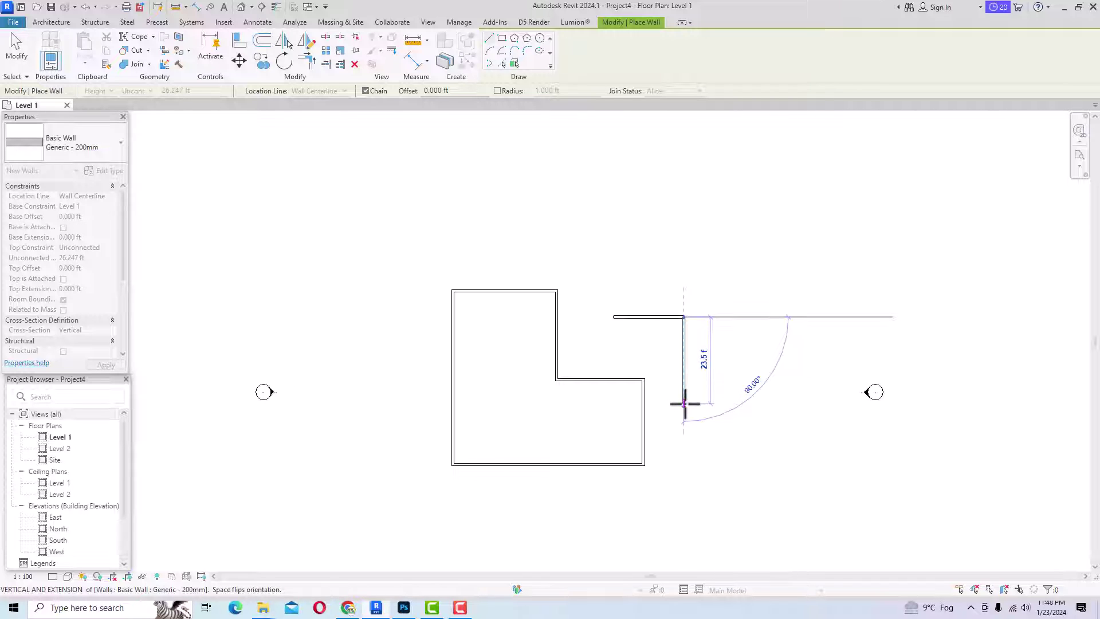
left_click(683, 401)
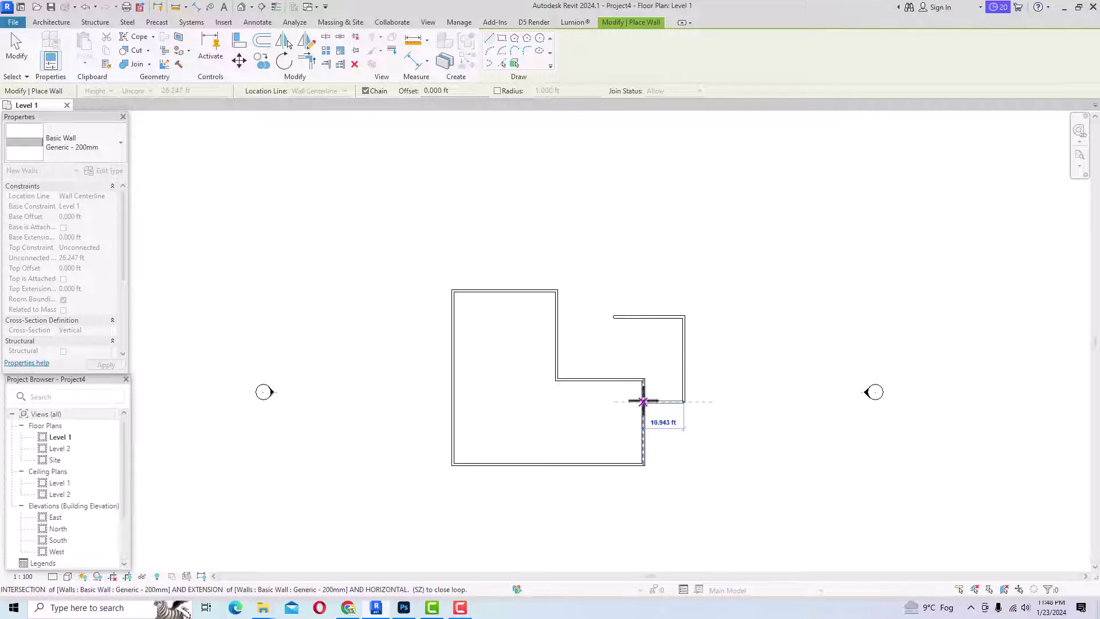
key("Escape")
key("Escape")
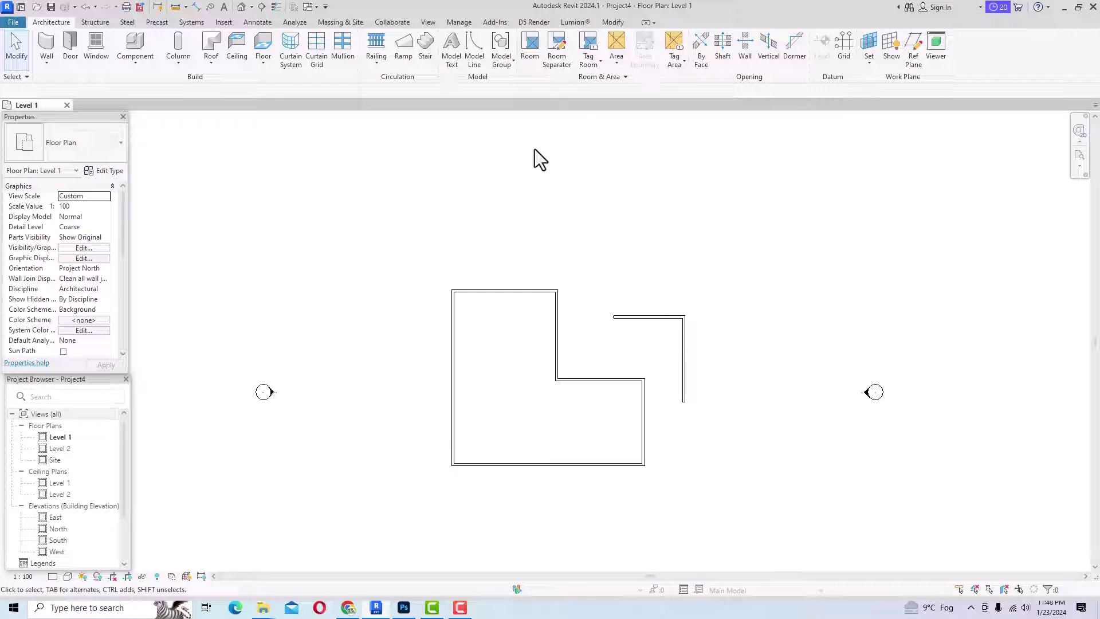
Open the project units and review the units available for the area format, leaving the format as it is.
key("u")
key("n")
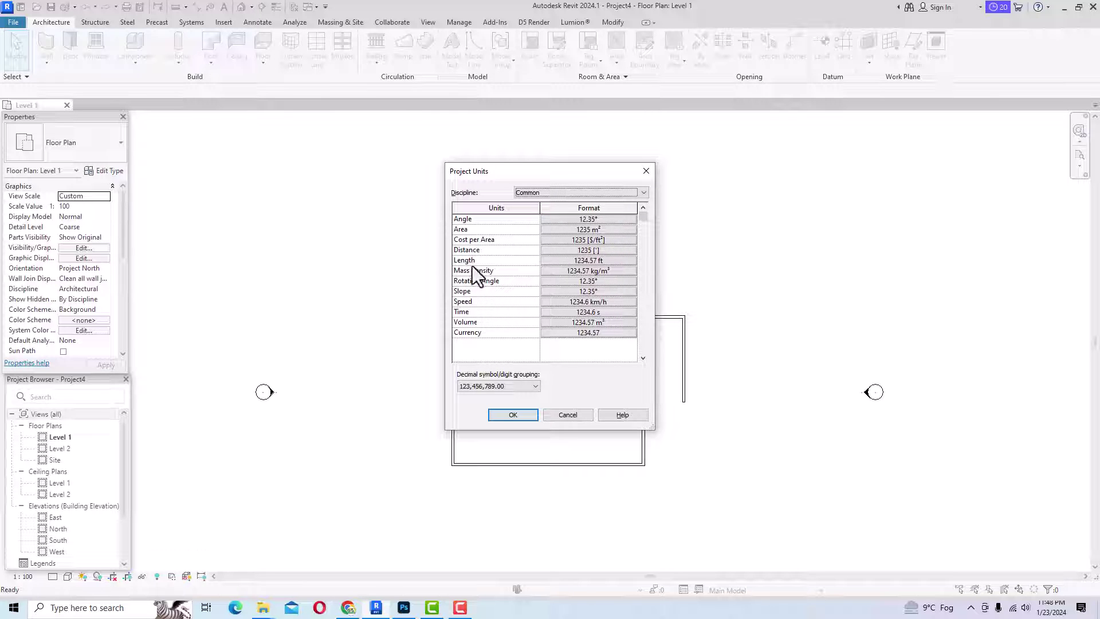
left_click(575, 232)
left_click(554, 239)
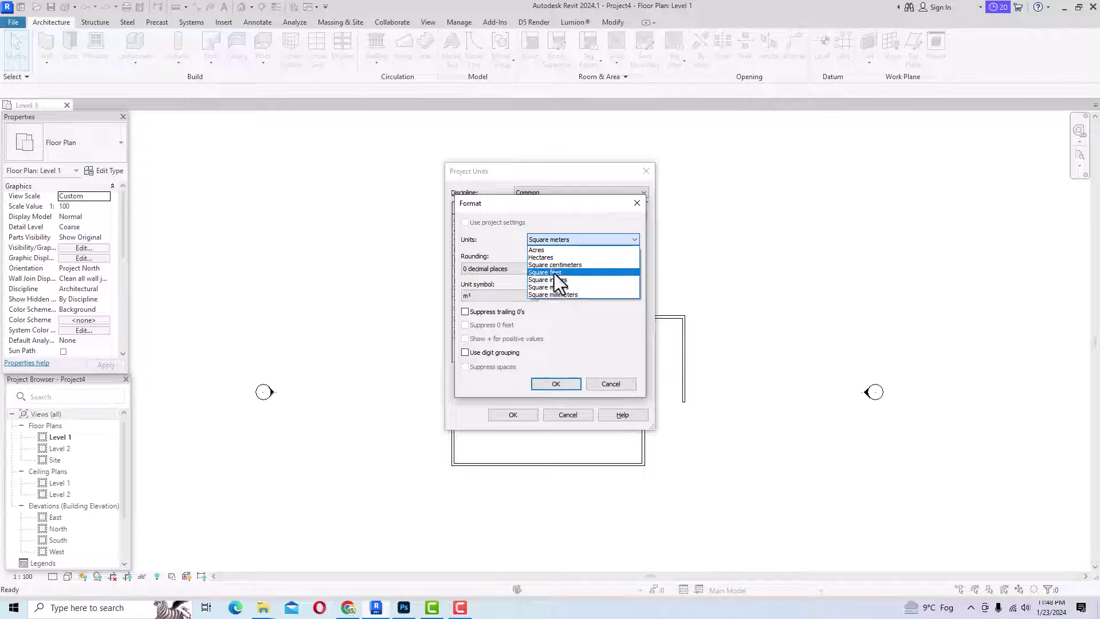
left_click(635, 205)
left_click(642, 200)
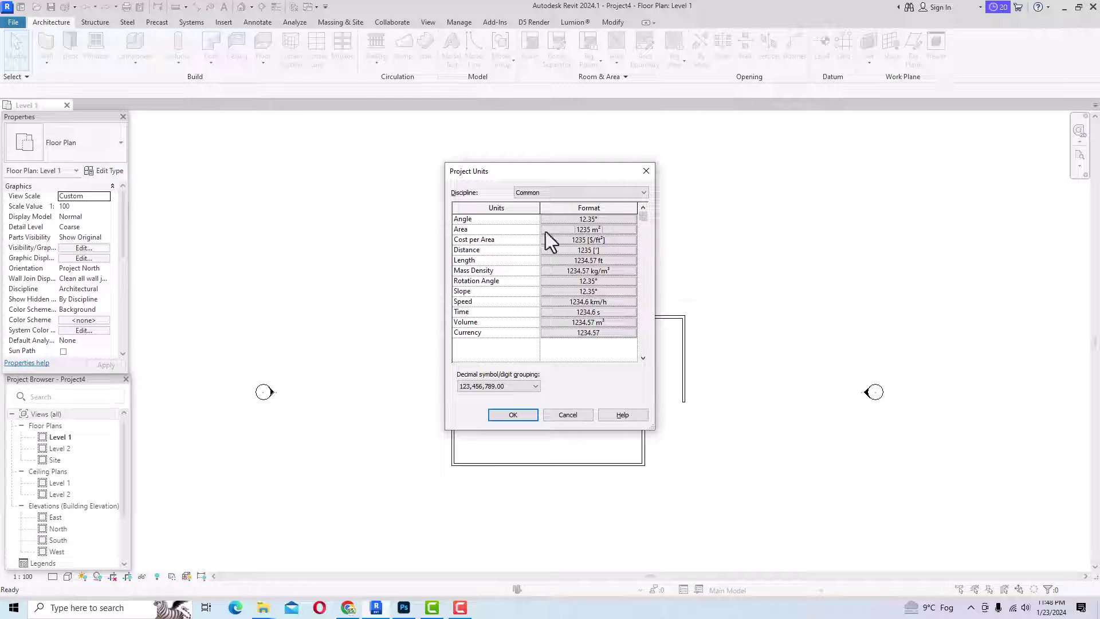
Review the units available for the distance format and close its format settings without a change.
left_click(588, 252)
left_click(577, 243)
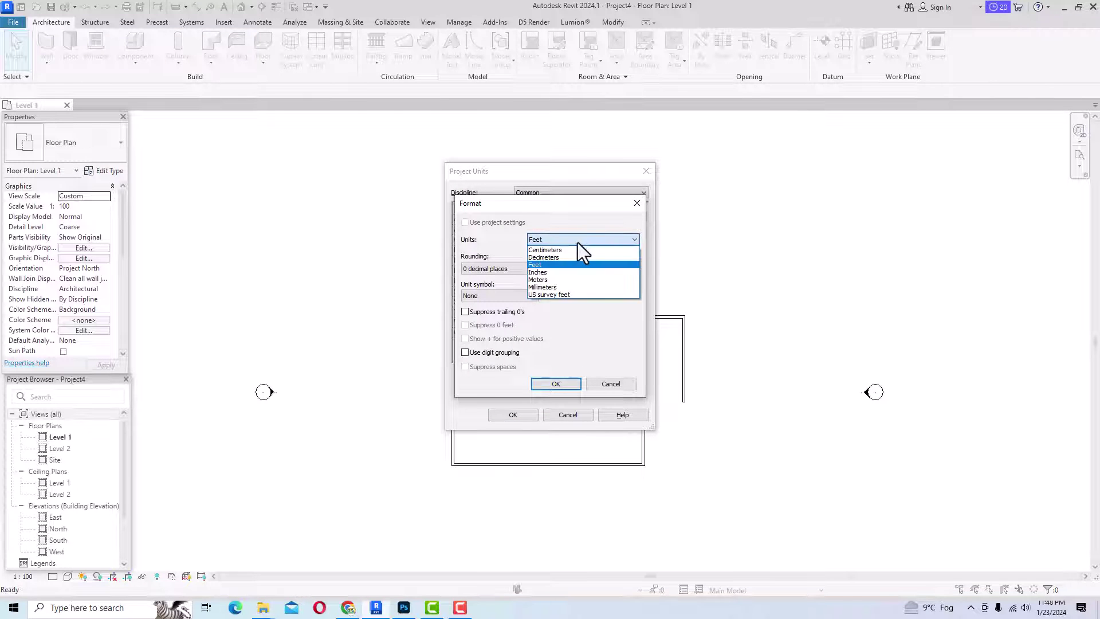
left_click(637, 203)
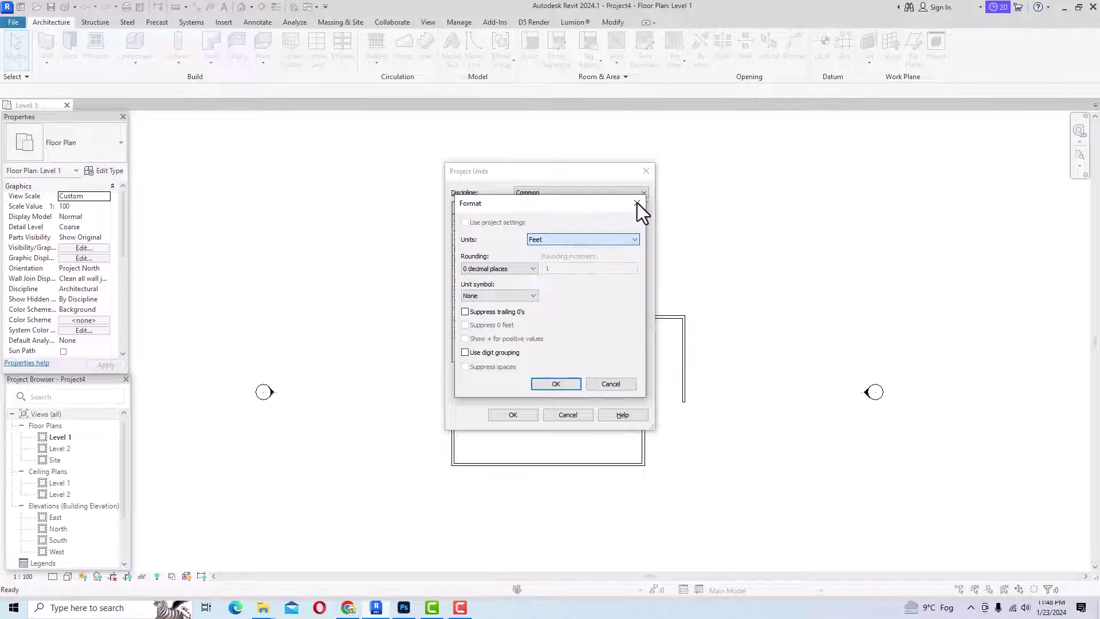
left_click(637, 203)
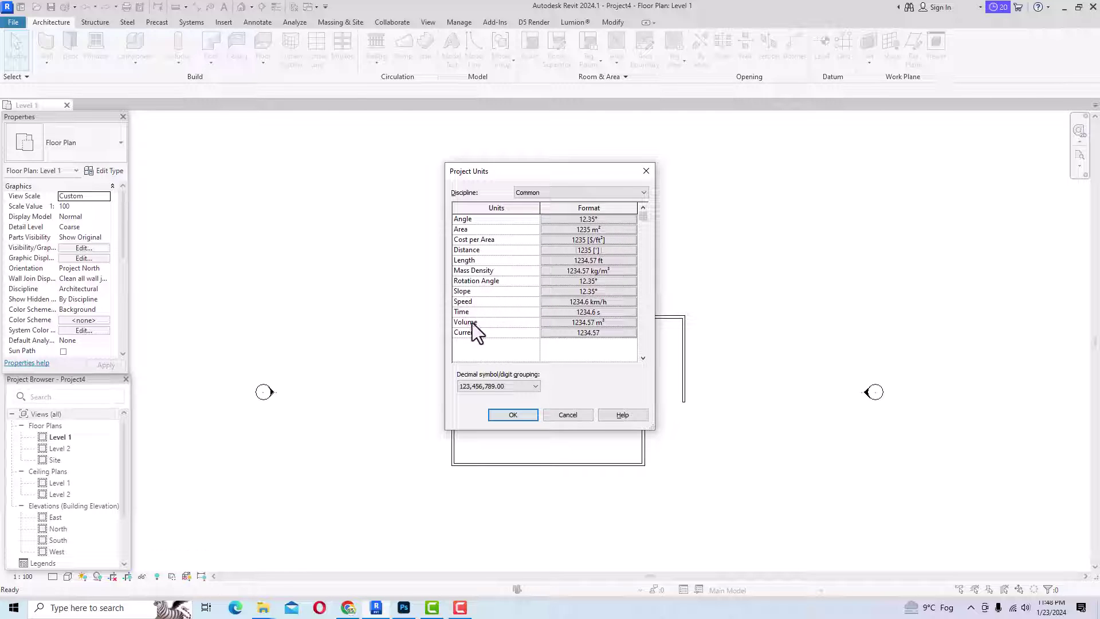
Review the units available for the volume format, and close the project units without applying a change.
left_click(588, 323)
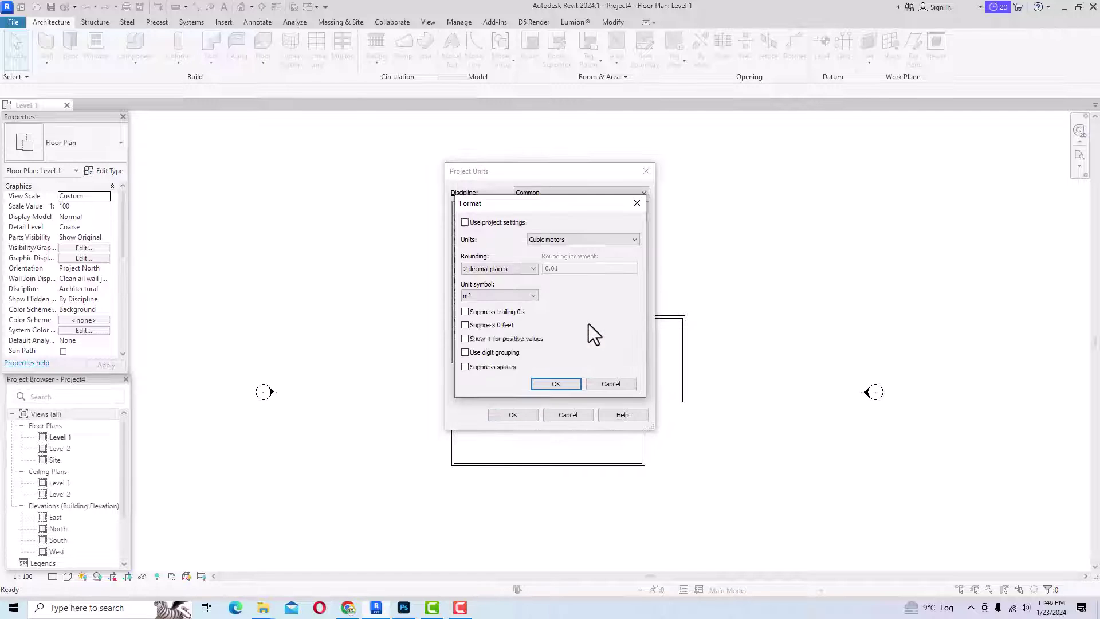
left_click(559, 241)
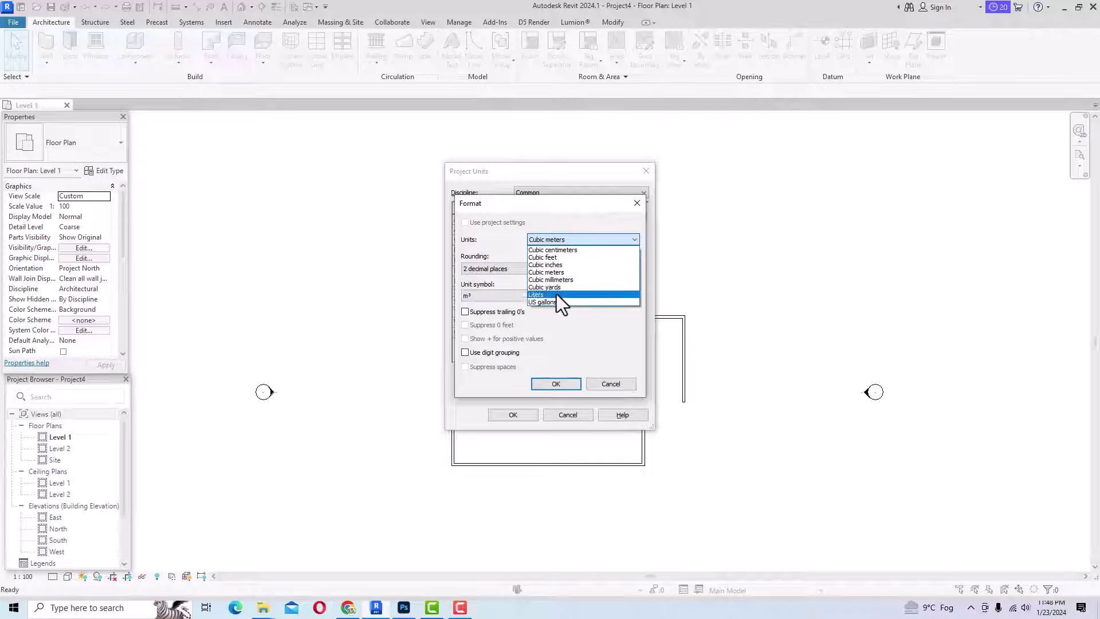
left_click(481, 301)
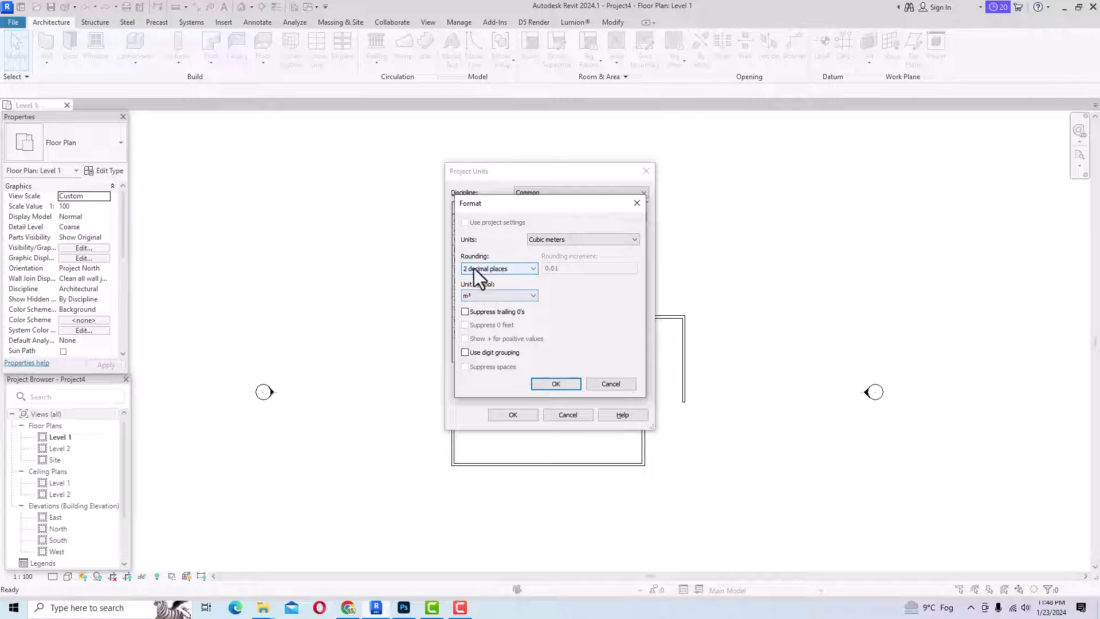
left_click(634, 203)
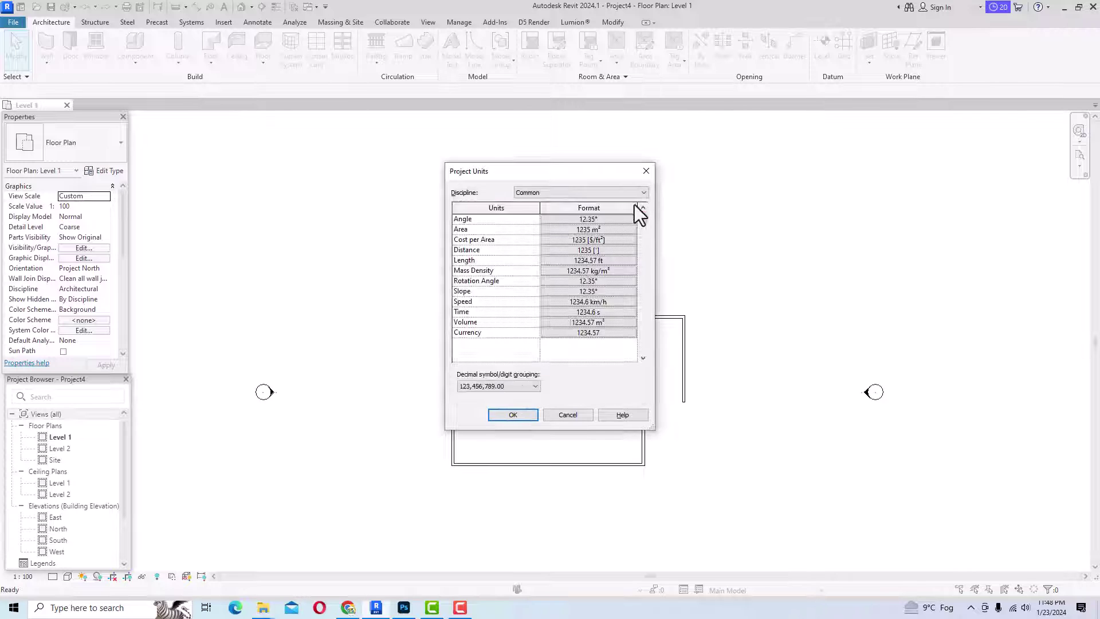
left_click(646, 170)
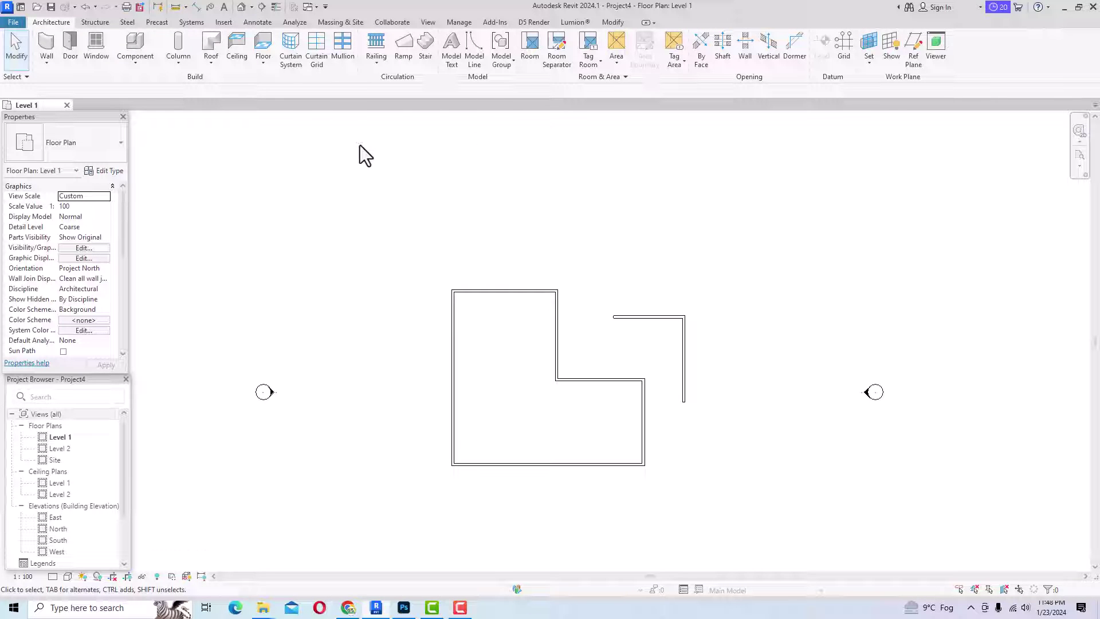
Open the default 3D view and the Level 2 floor plan, and compare them with the Level 1 plan.
left_click(241, 7)
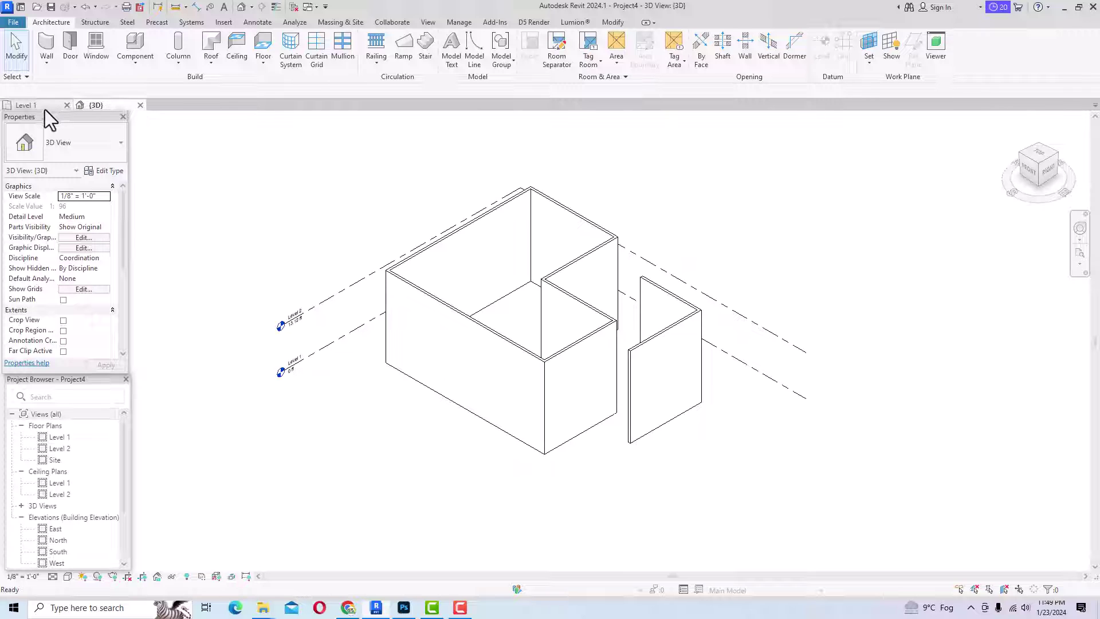
double_click(70, 450)
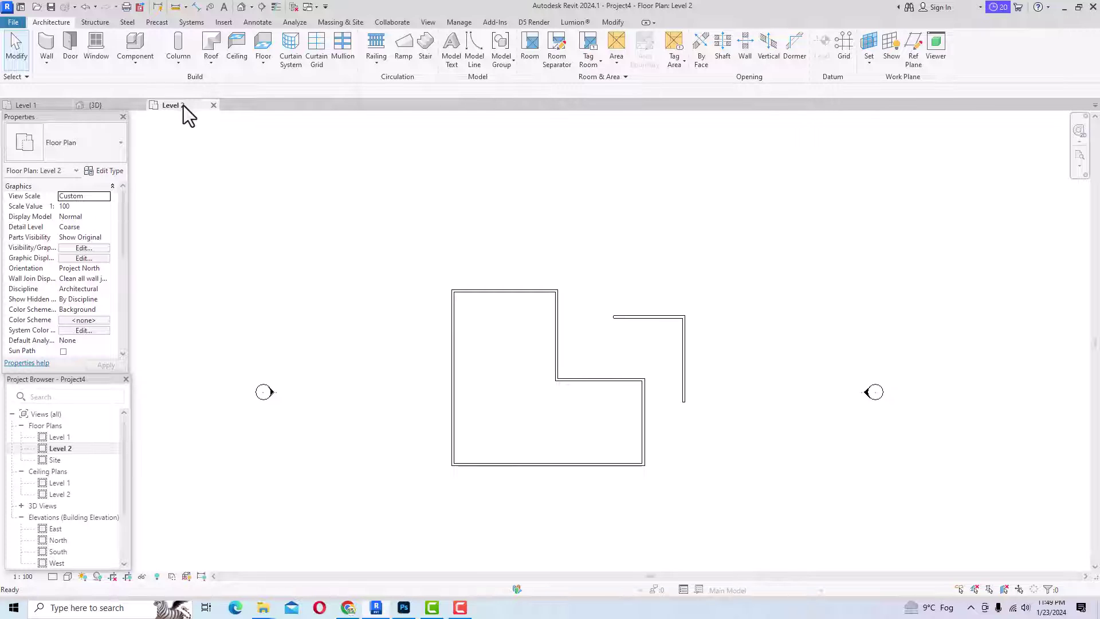
left_click(37, 106)
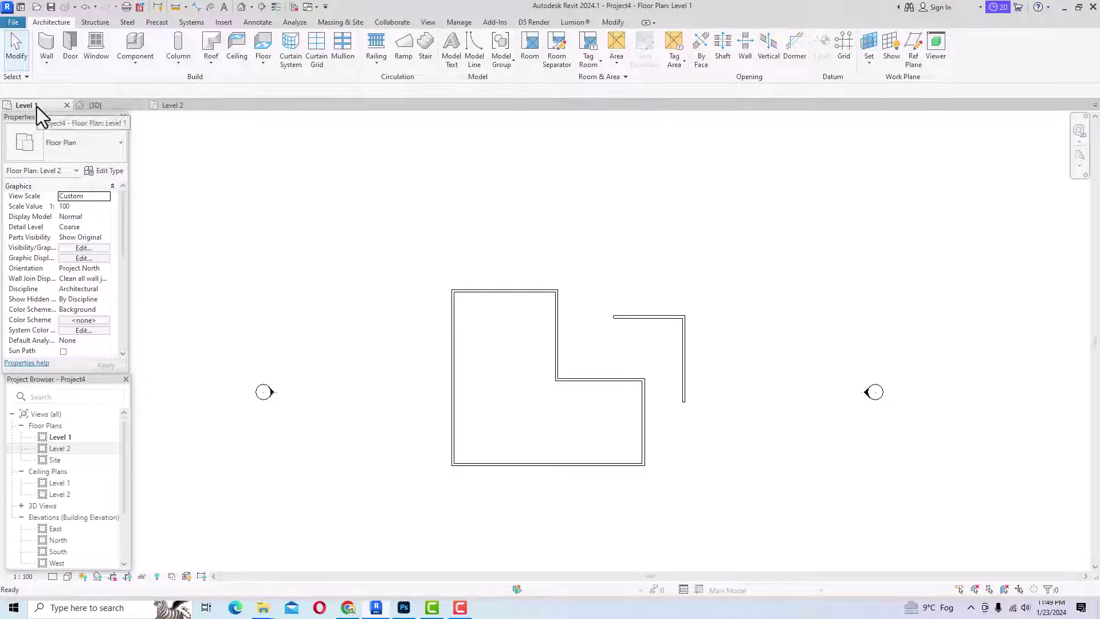
left_click(108, 104)
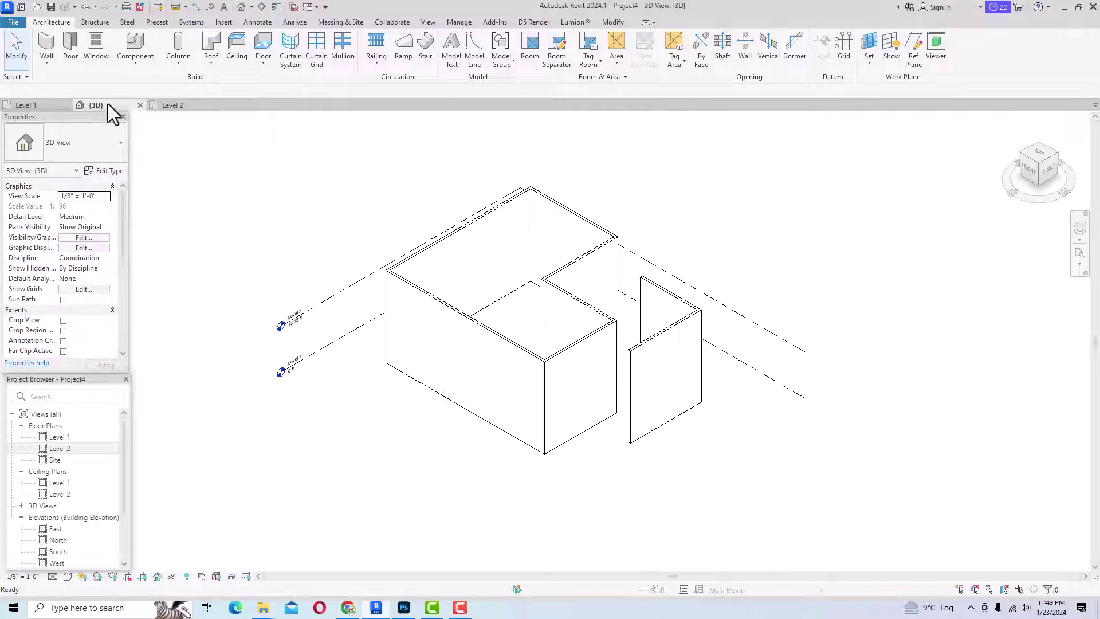
left_click(172, 105)
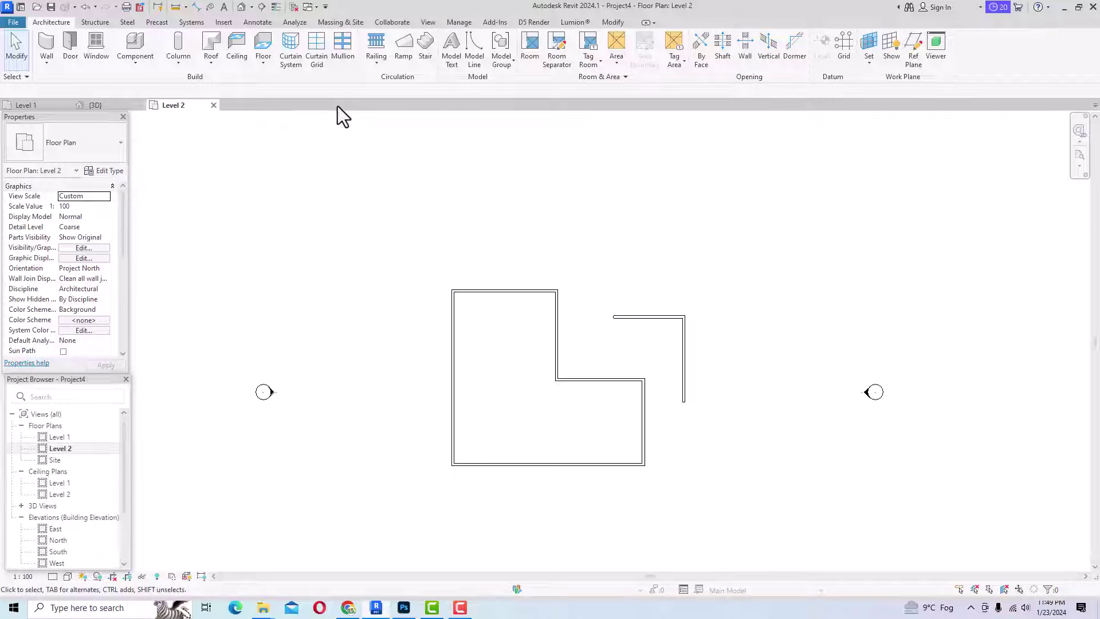
Open the North, West and South building elevations as additional views.
double_click(57, 541)
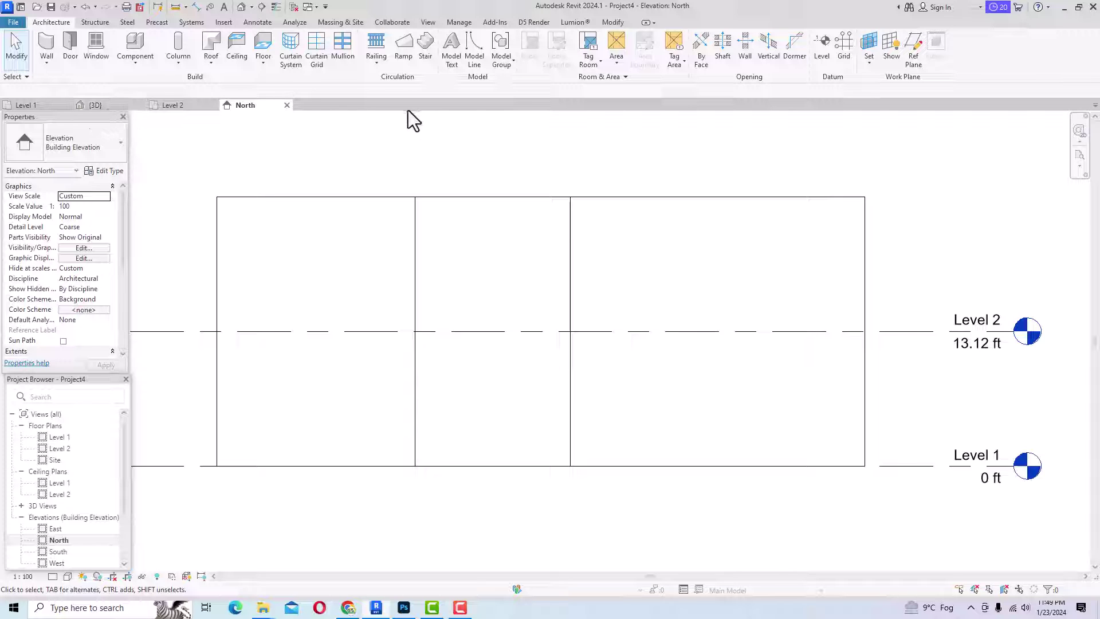
double_click(56, 562)
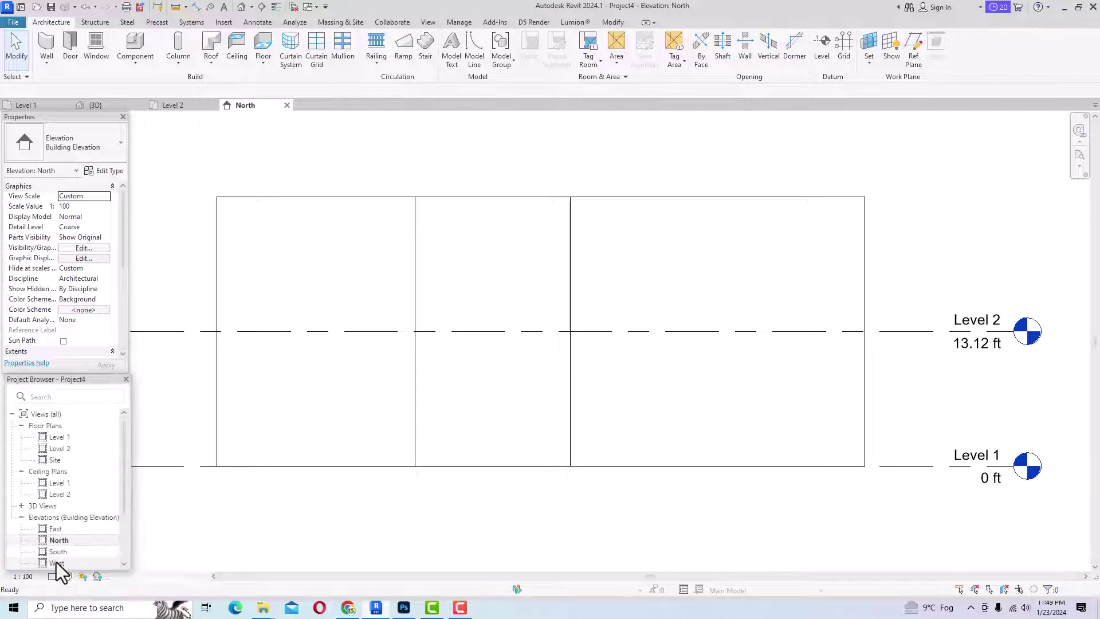
scroll(91, 502, "down", 2)
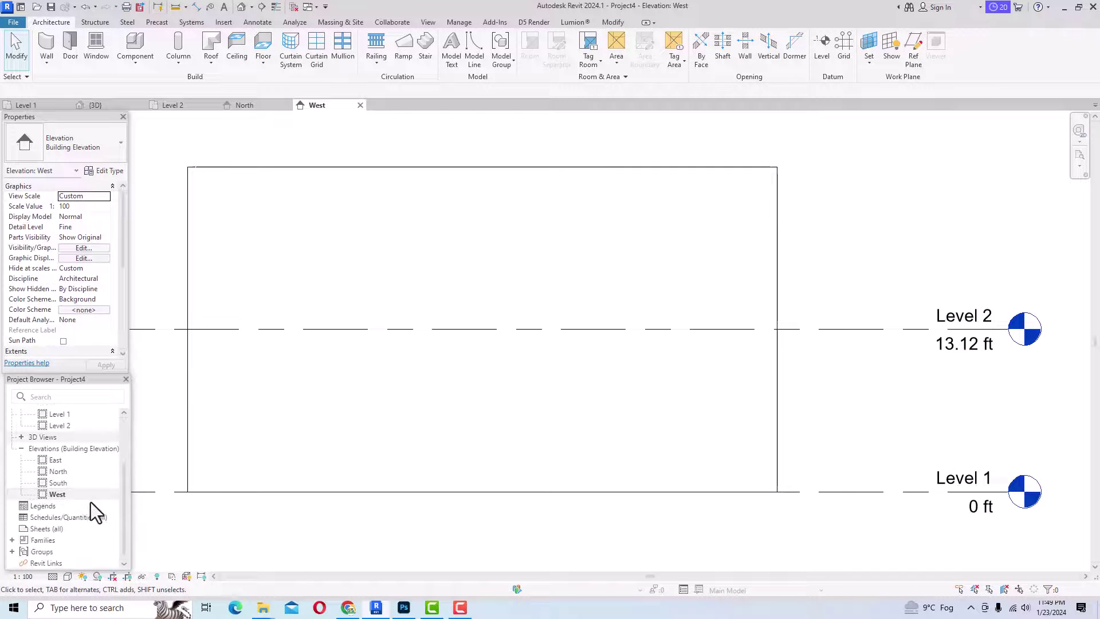
left_click(54, 474)
double_click(55, 483)
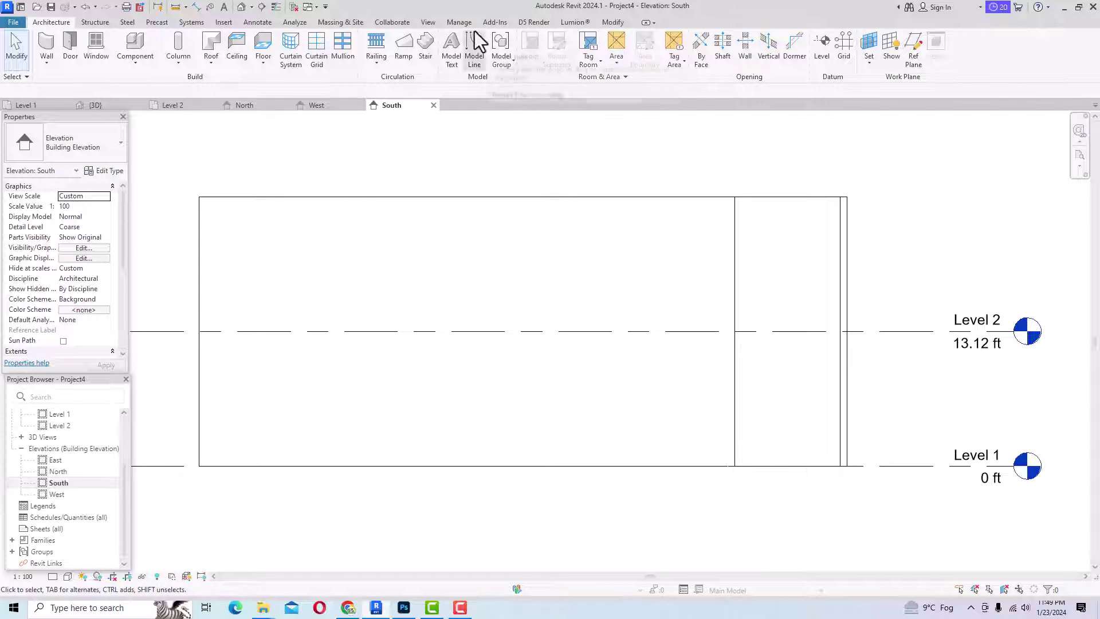
Tile all open views and bring the whole model into sight in the 3D and Level 1 tiles.
left_click(424, 23)
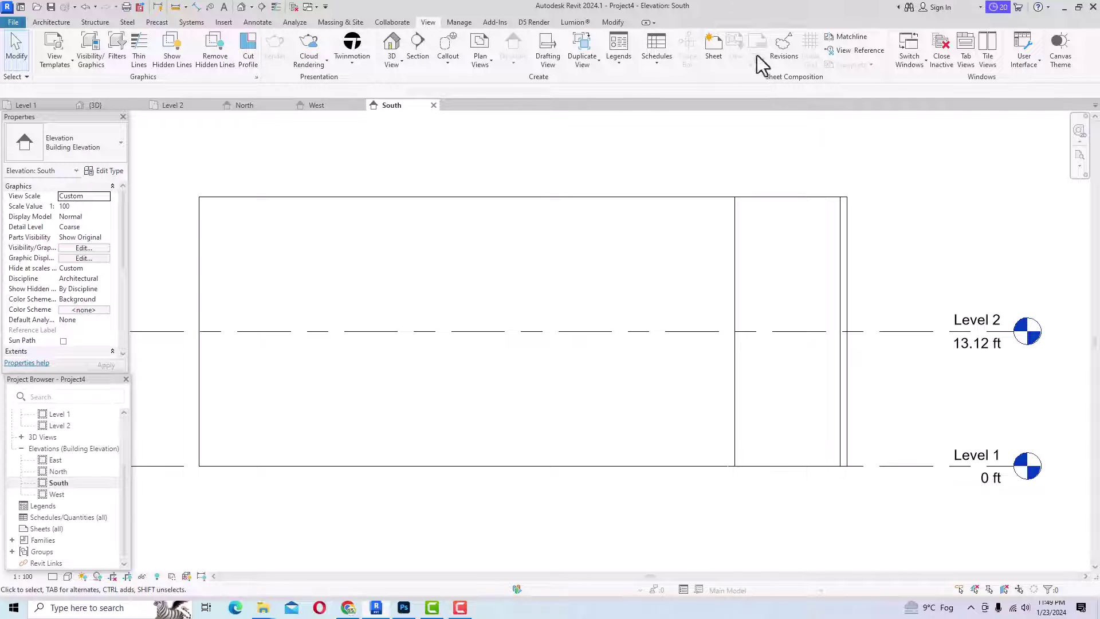
left_click(992, 61)
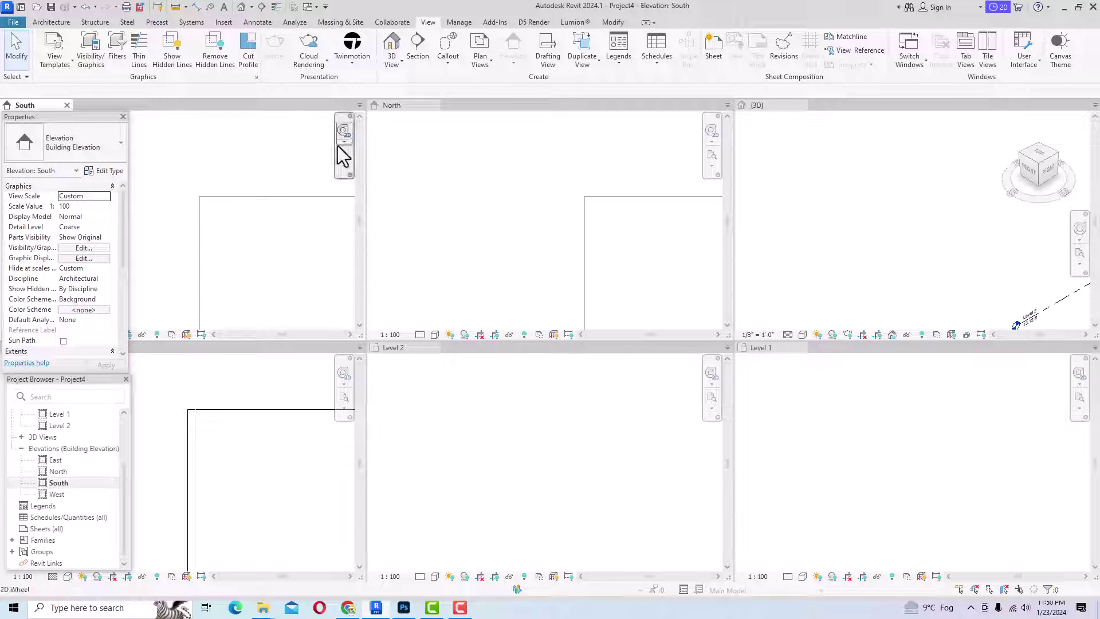
scroll(478, 254, "down", 1)
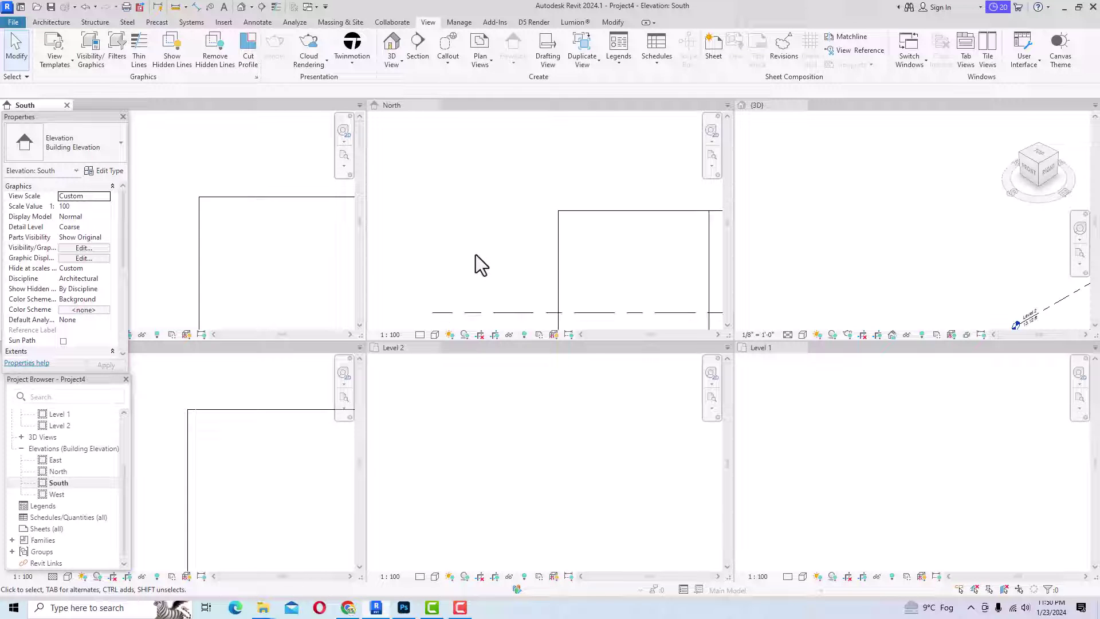
left_click(875, 238)
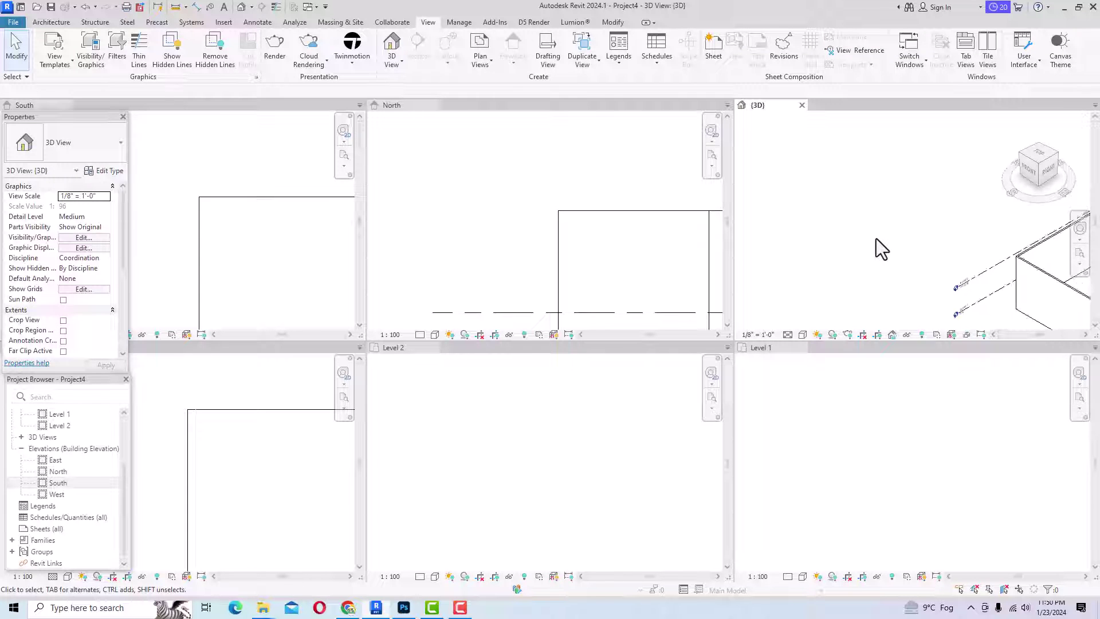
left_click(838, 418)
scroll(824, 410, "down", 1)
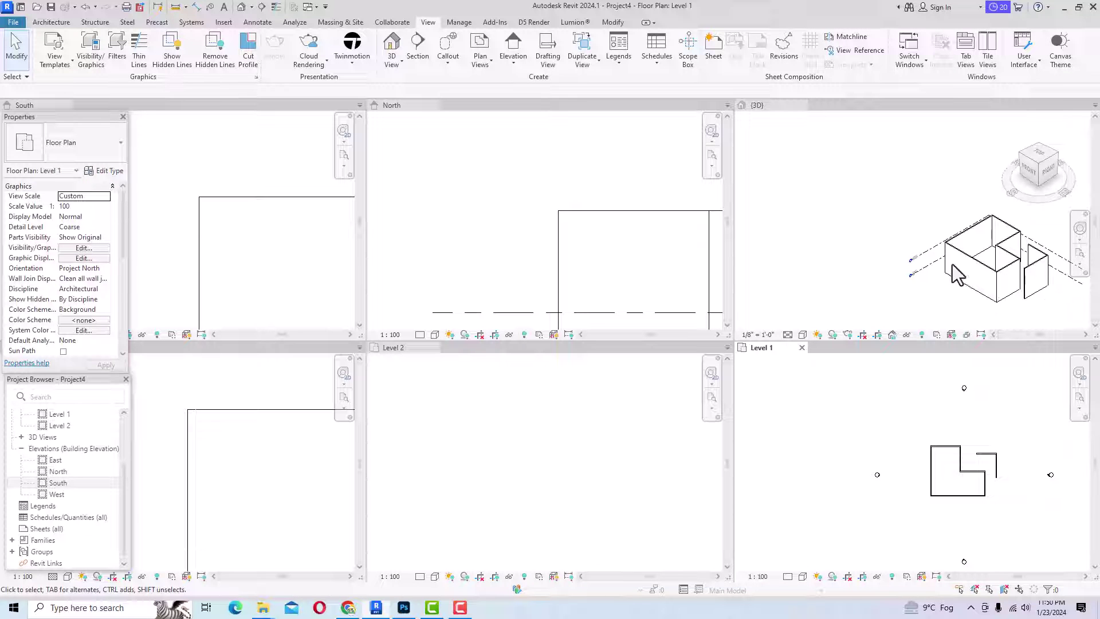
Examine the model across the tiled North, South and West elevations and the Level 2 and Level 1 floor plans.
left_click(427, 248)
left_click(496, 445)
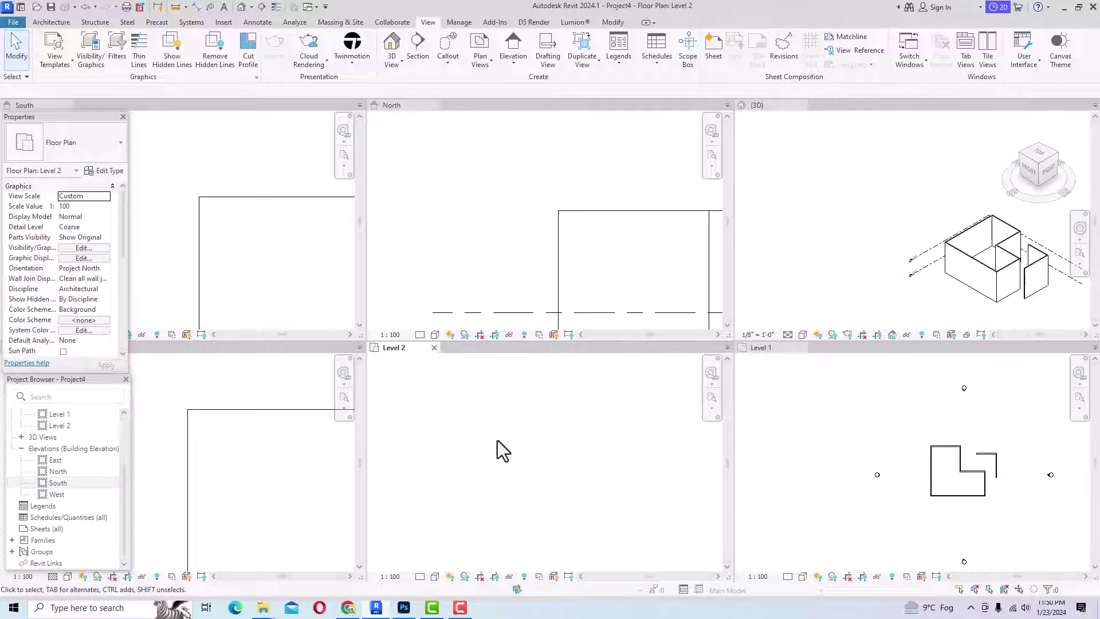
scroll(216, 252, "down", 1)
scroll(418, 238, "down", 2)
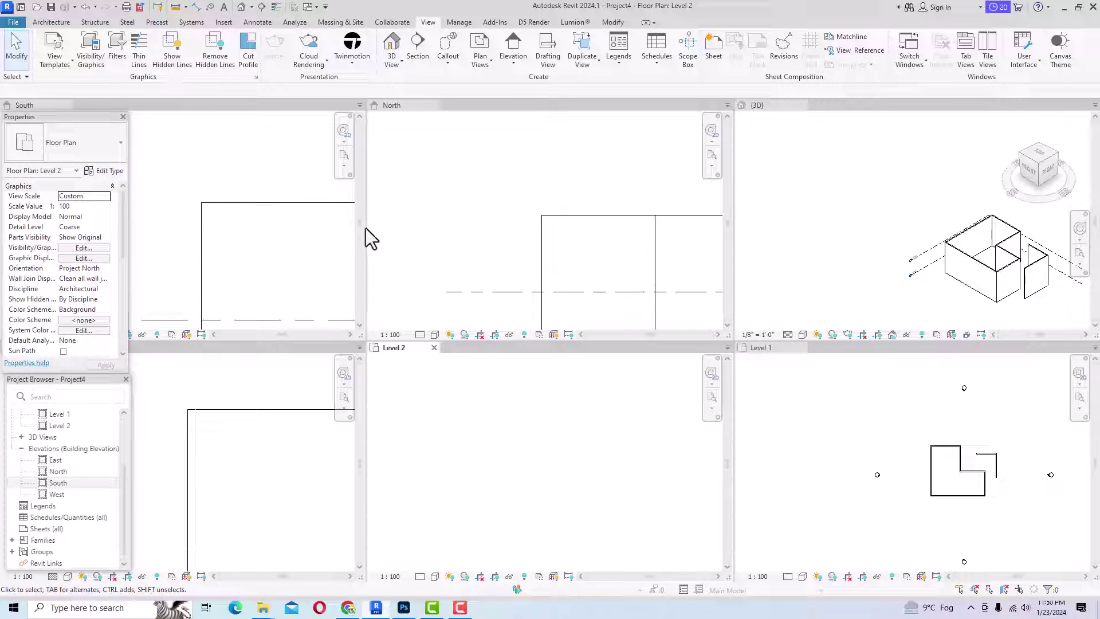
scroll(248, 227, "down", 5)
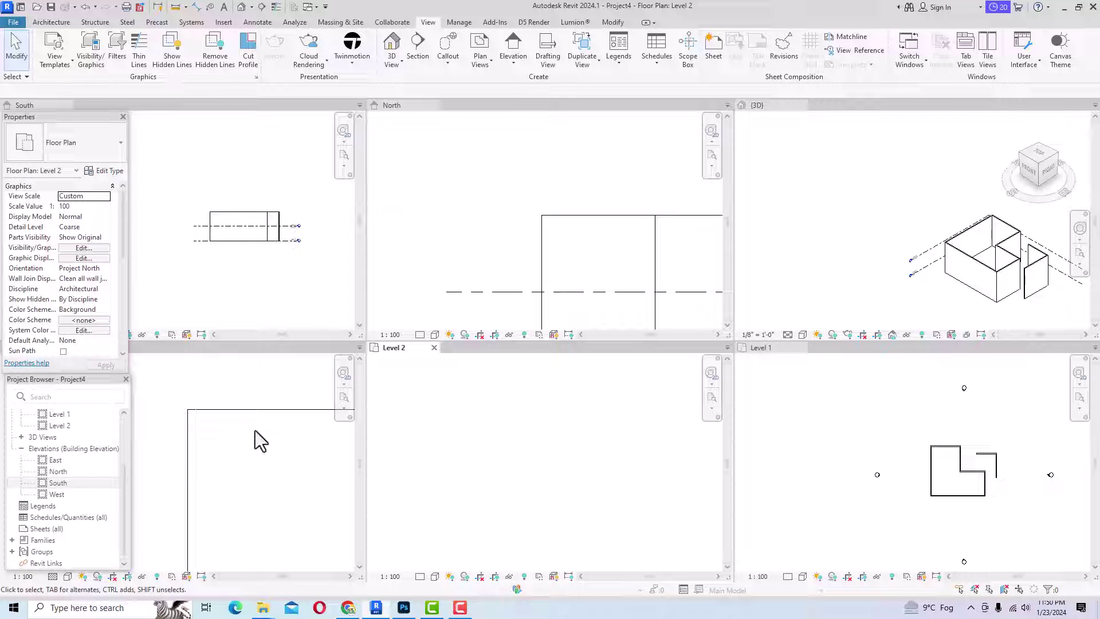
left_click(252, 430)
scroll(267, 411, "down", 3)
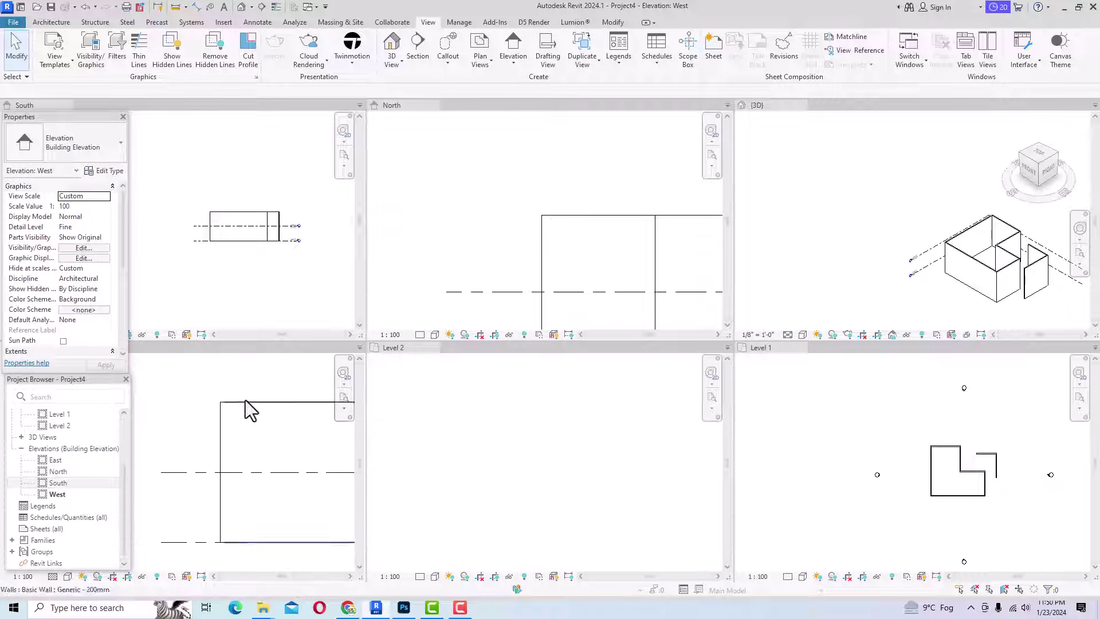
scroll(332, 426, "down", 2)
scroll(973, 435, "down", 2)
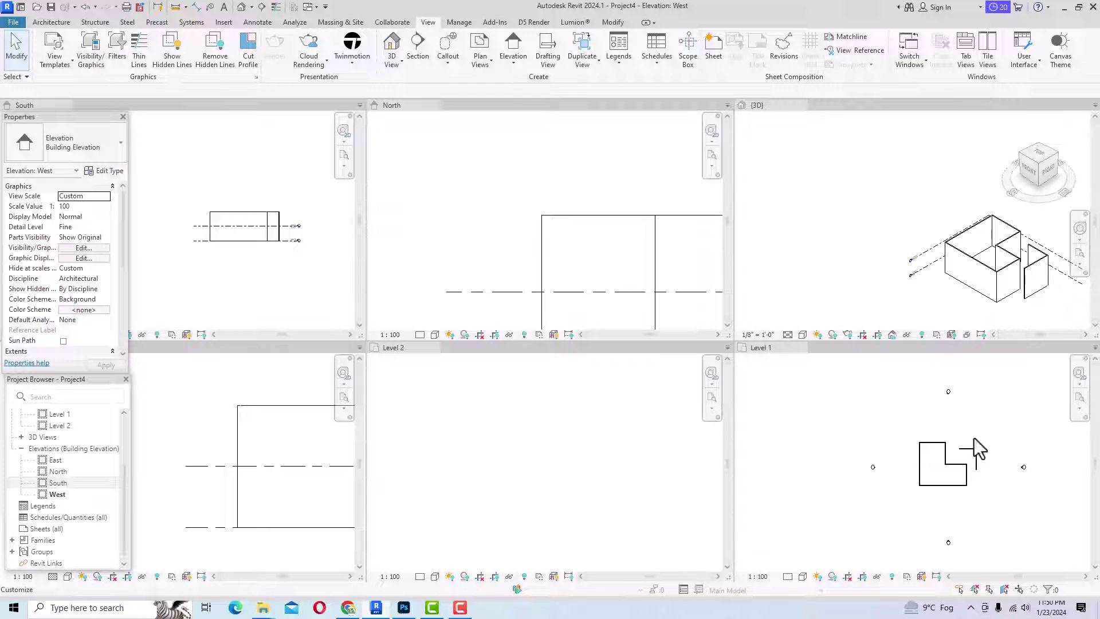
scroll(1016, 492, "up", 4)
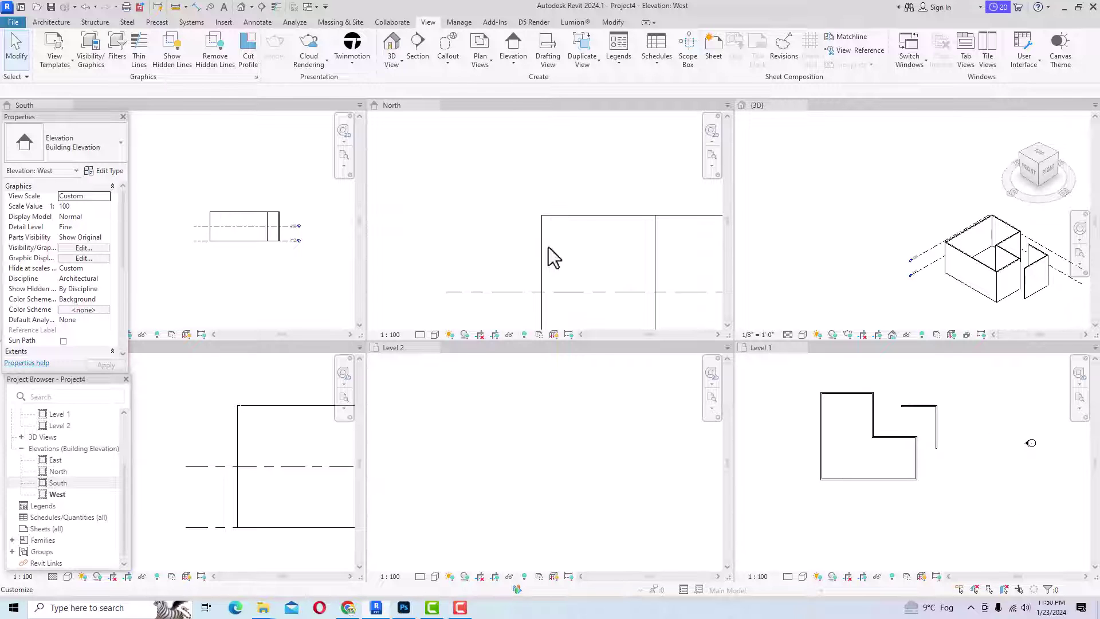
In the Level 1 plan, add a chain of Generic - 200mm walls from the west wall's midpoint: about 23 ft west, 40 ft south, 44 ft east, closing north.
left_click(50, 22)
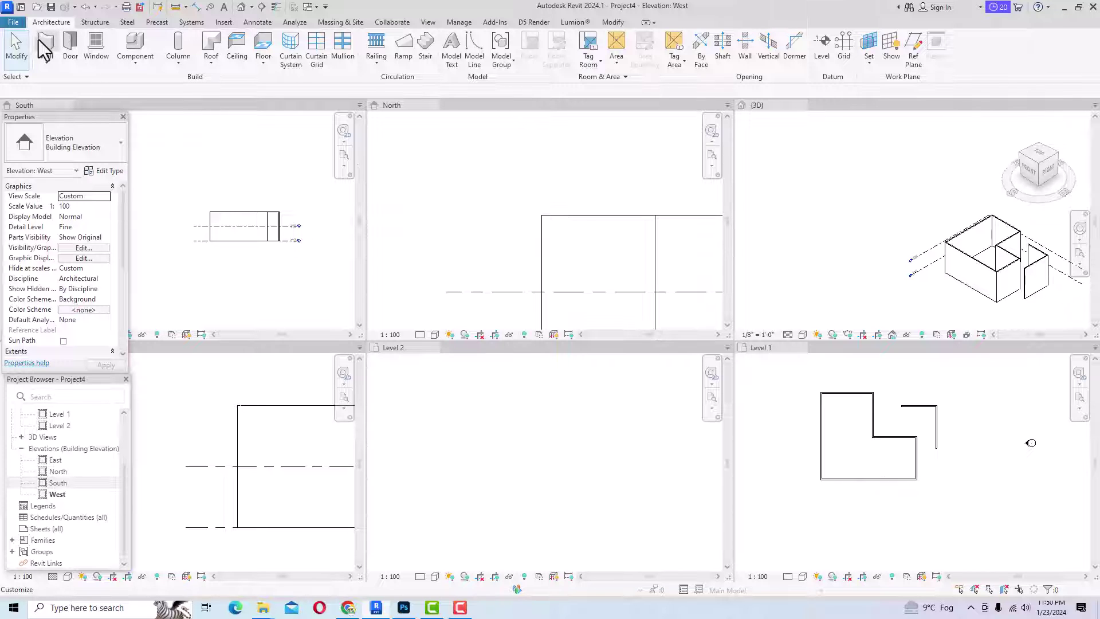
left_click(41, 64)
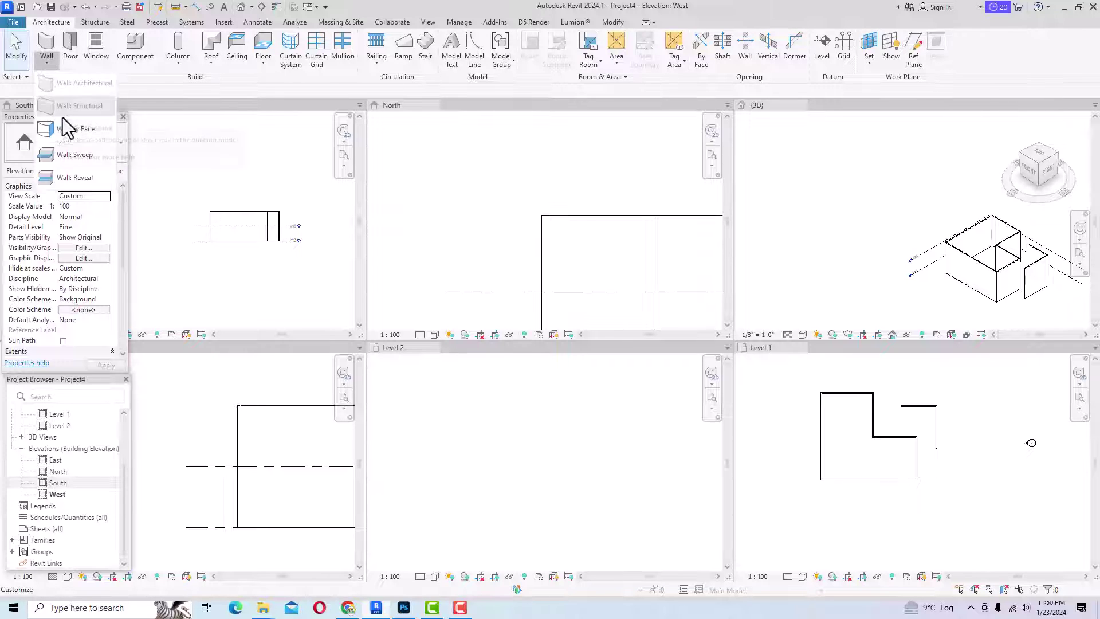
left_click(809, 435)
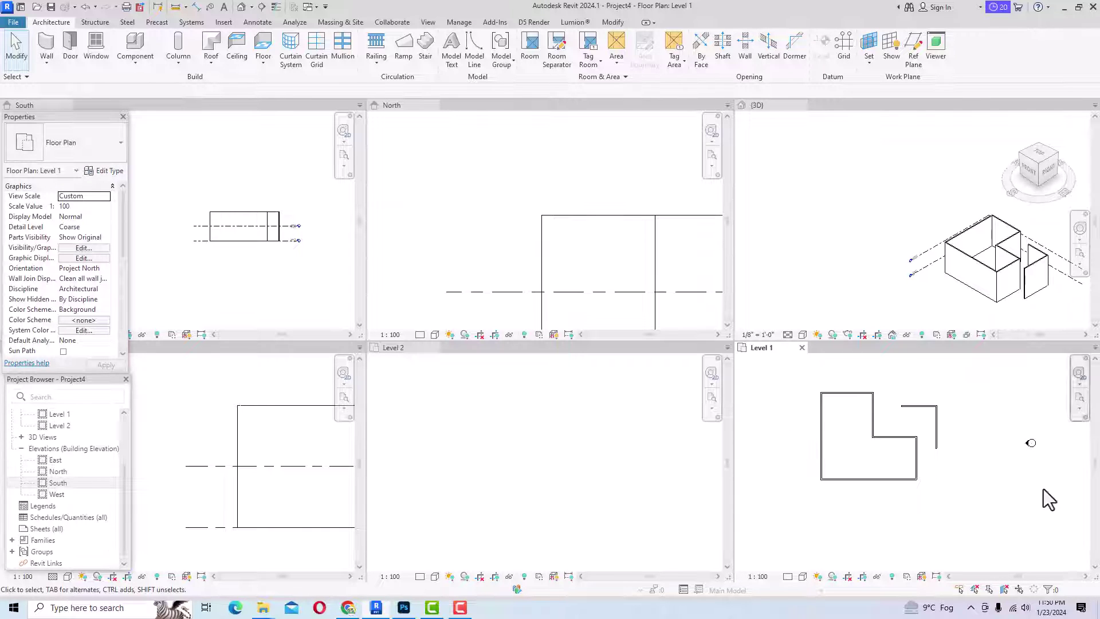
left_click(46, 43)
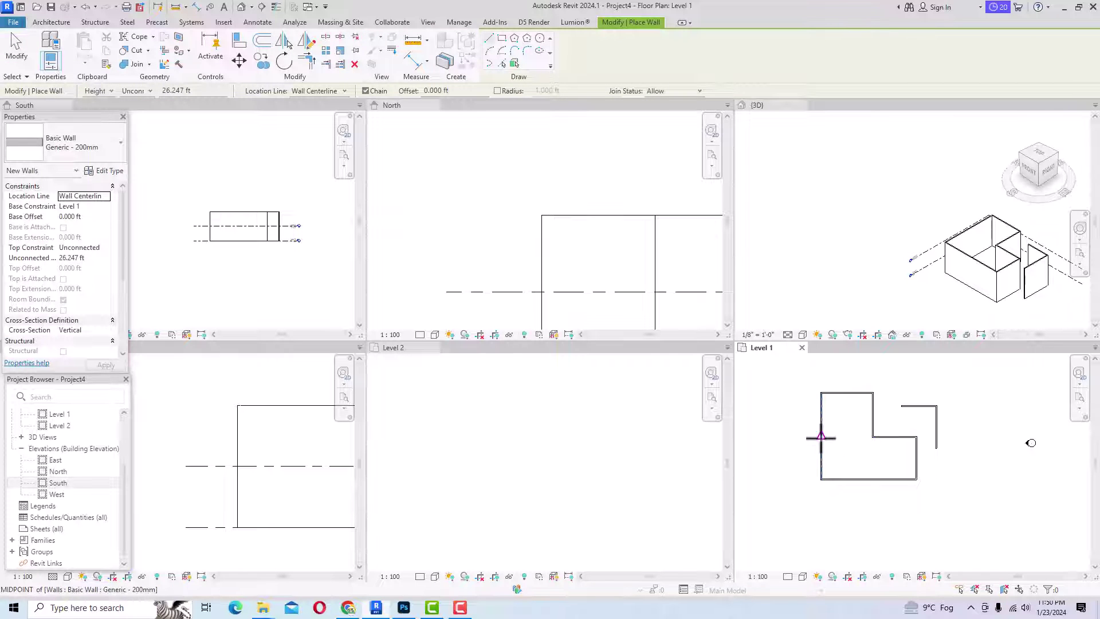
left_click(777, 436)
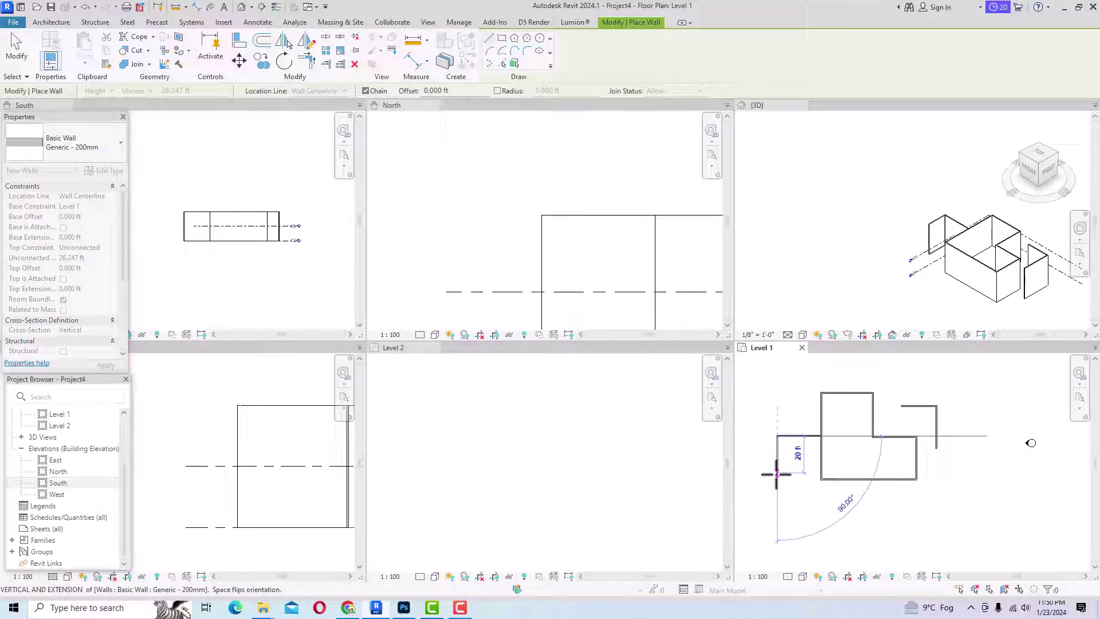
left_click(777, 508)
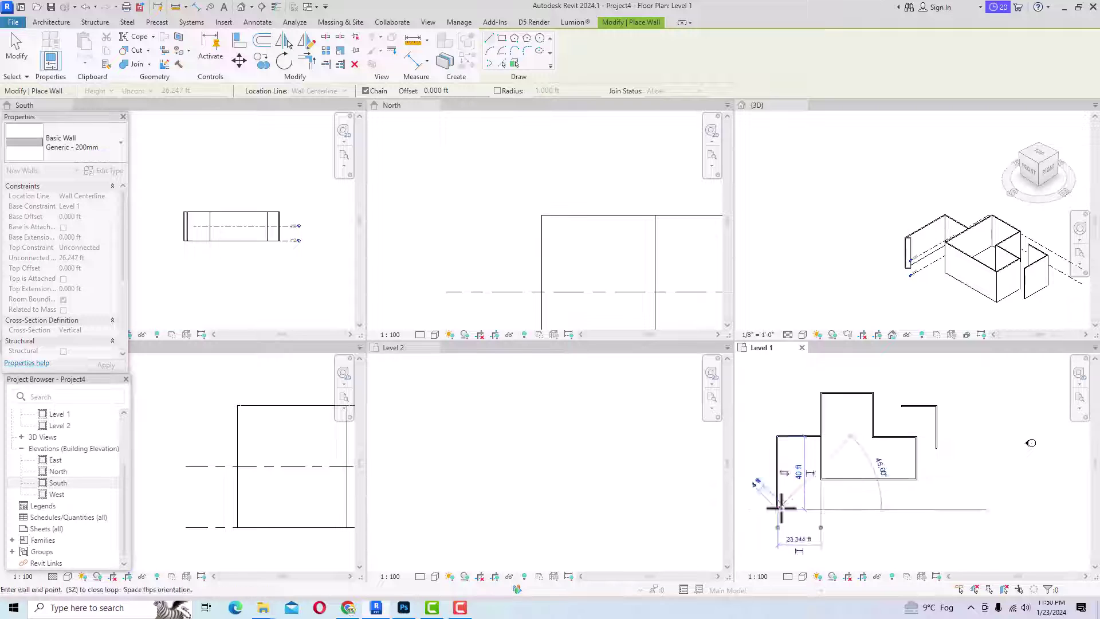
left_click(858, 508)
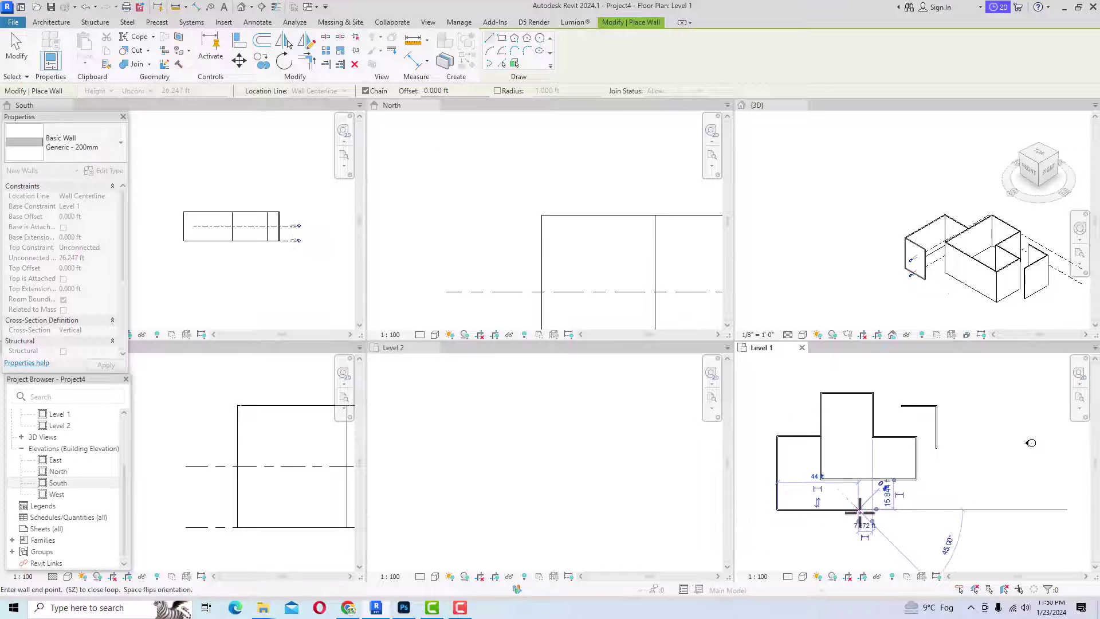
left_click(858, 479)
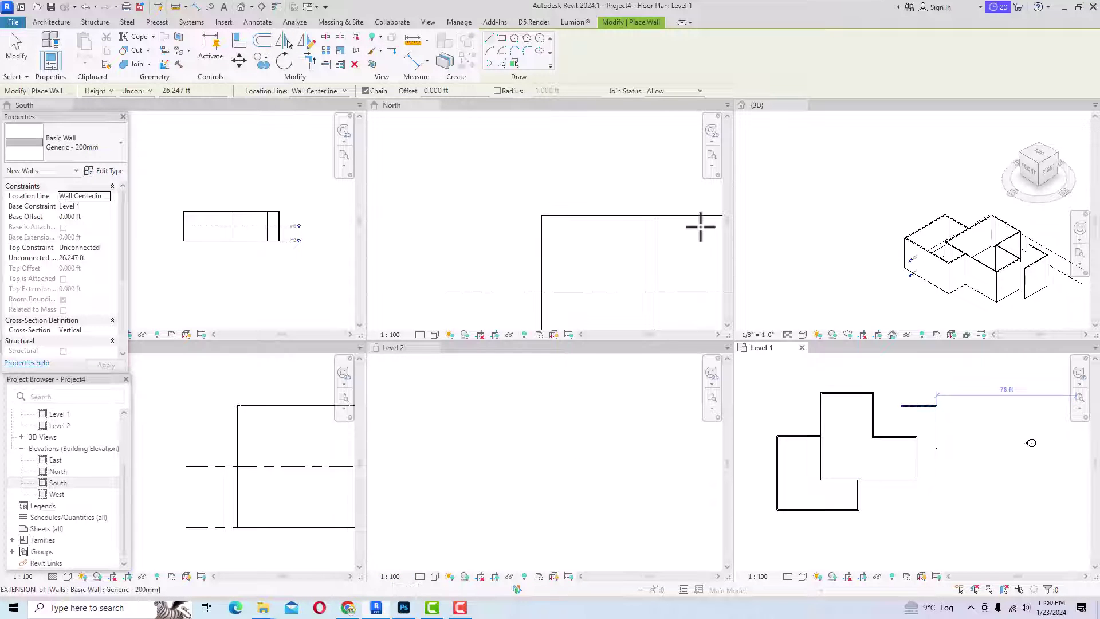
Tile all open views again with the Level 1 floor plan as the active view.
left_click(51, 21)
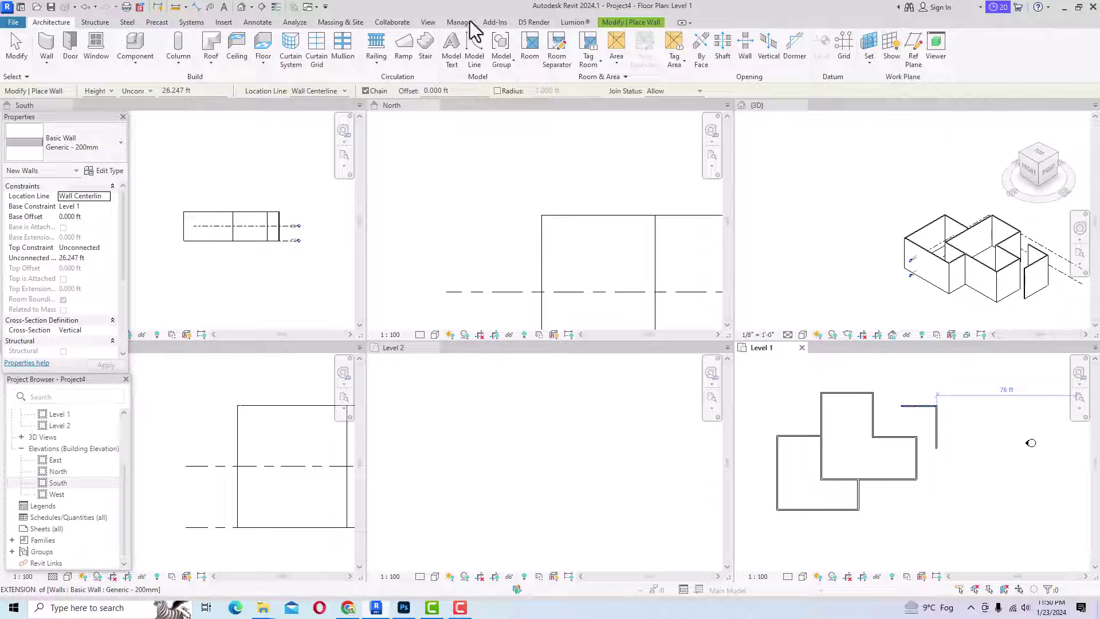
left_click(430, 22)
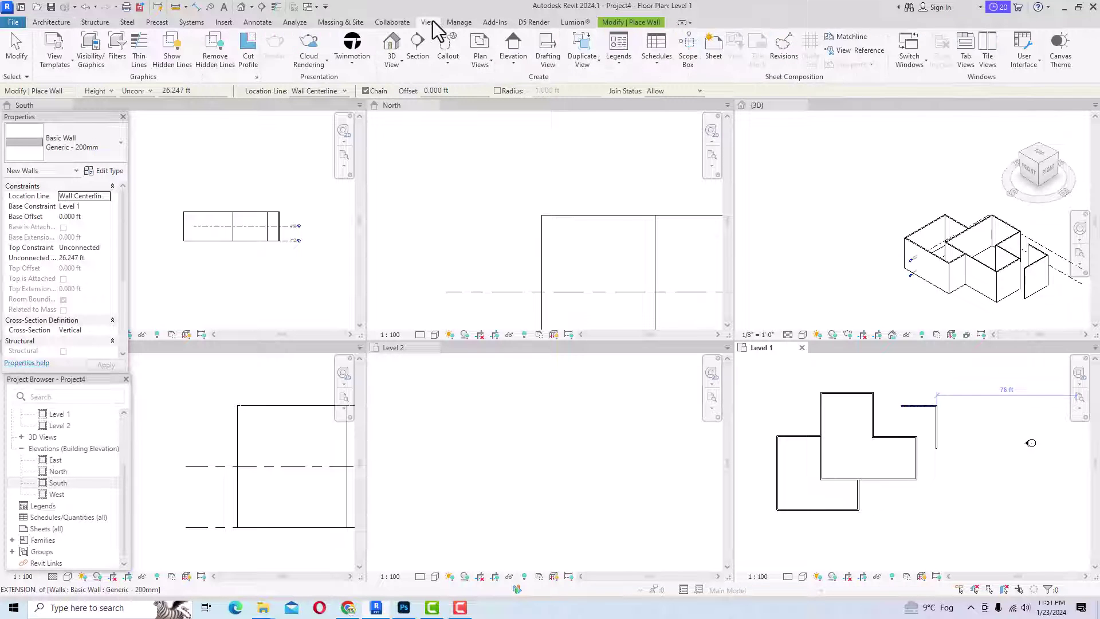
left_click(989, 54)
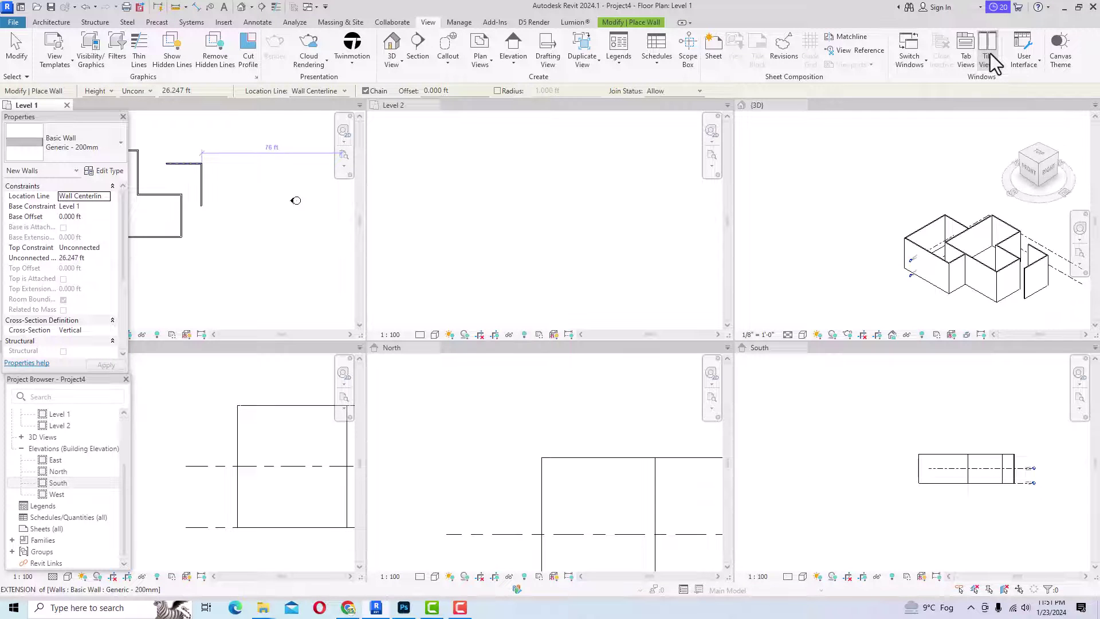
Switch the active window to the West elevation, followed by the Level 2 floor plan.
left_click(920, 59)
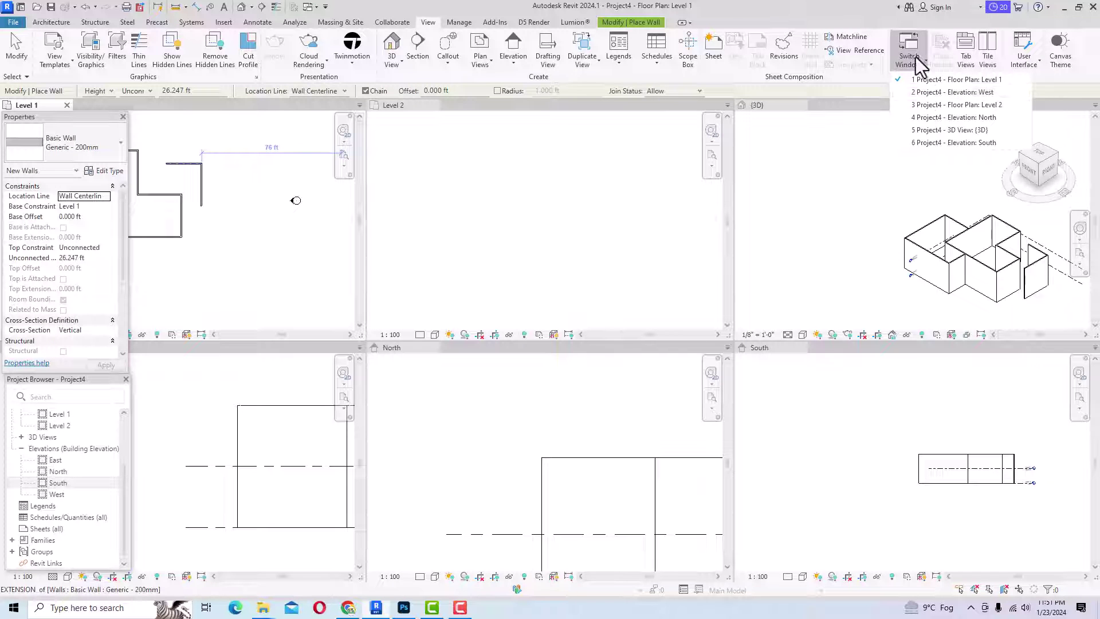
left_click(925, 93)
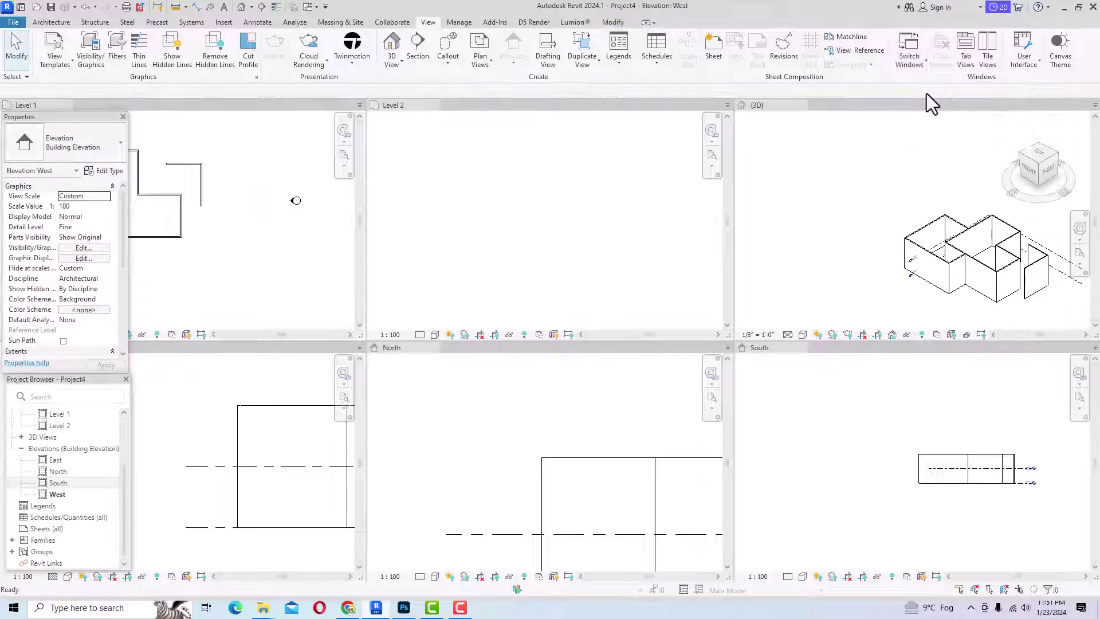
left_click(910, 68)
left_click(919, 100)
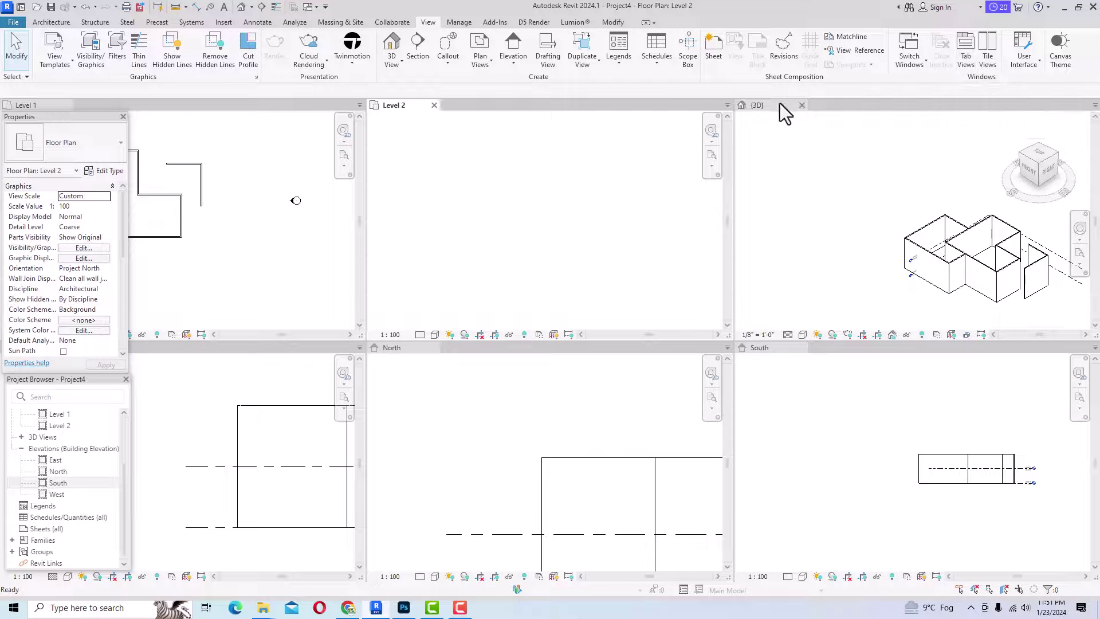
Close the 3D, South, Level 2 and North views, keeping only Level 1 and West open.
left_click(803, 105)
left_click(803, 105)
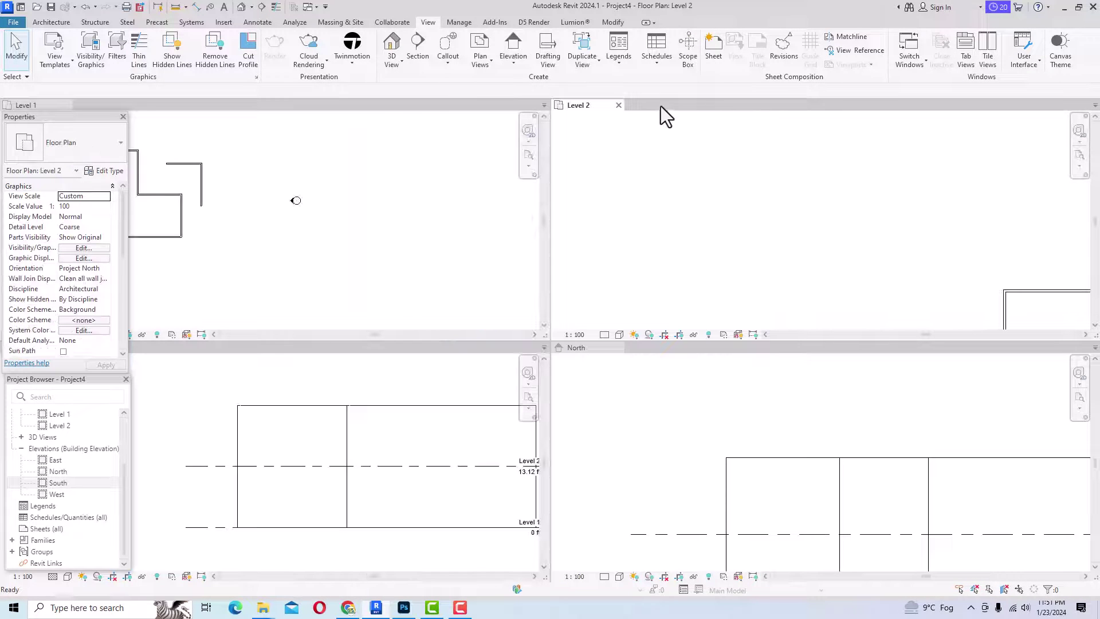
left_click(618, 105)
left_click(619, 106)
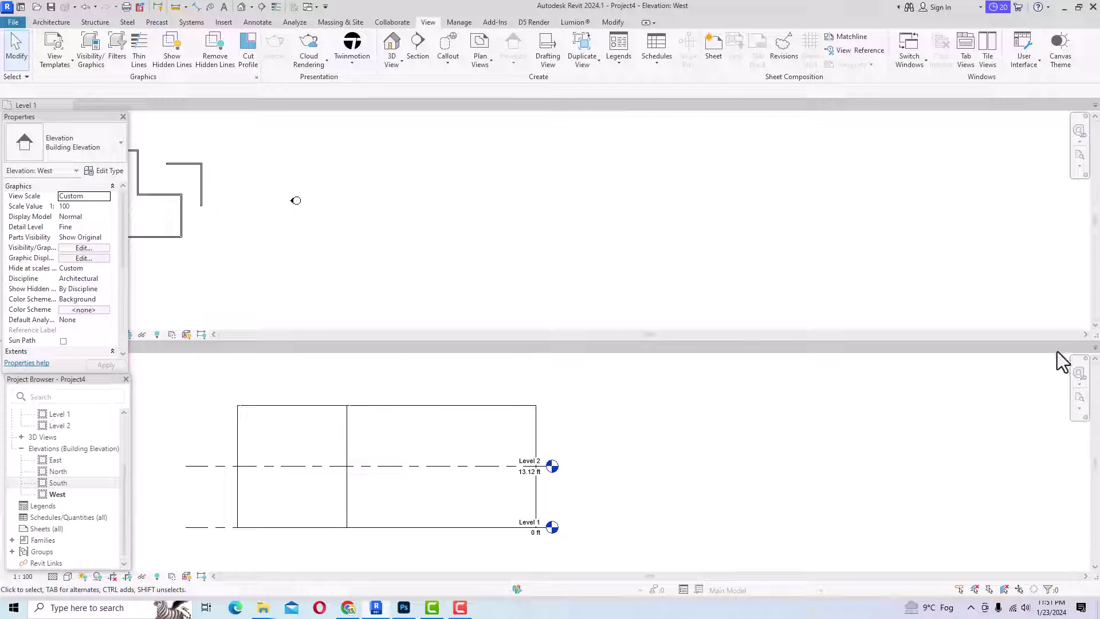
Tile the West and Level 1 views, and close Level 1 to leave the West elevation filling the drawing area.
left_click(986, 43)
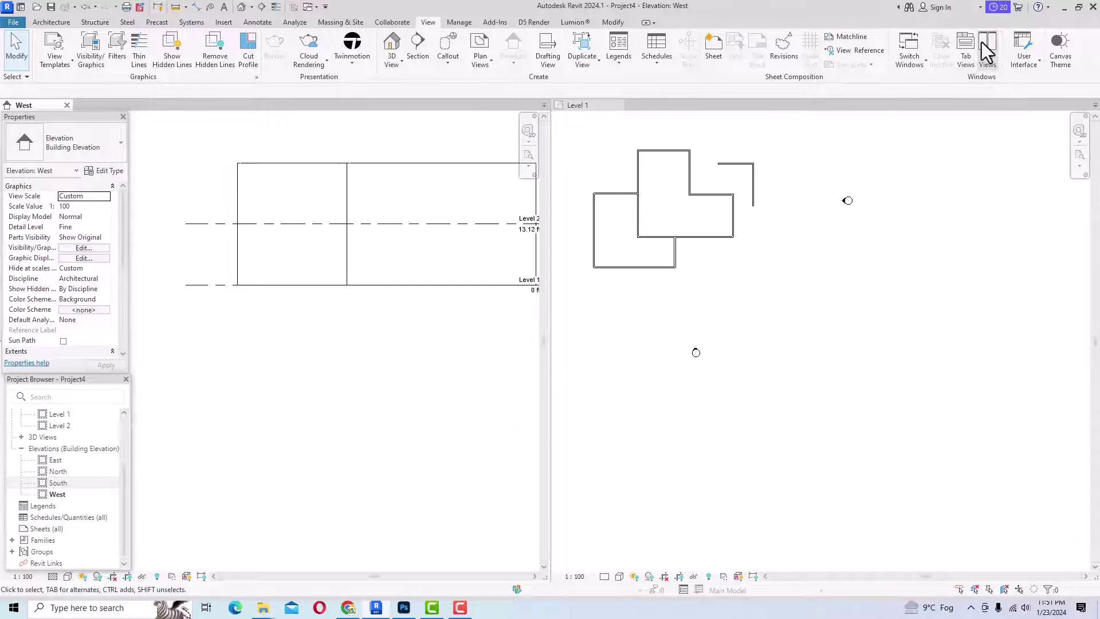
left_click(1056, 107)
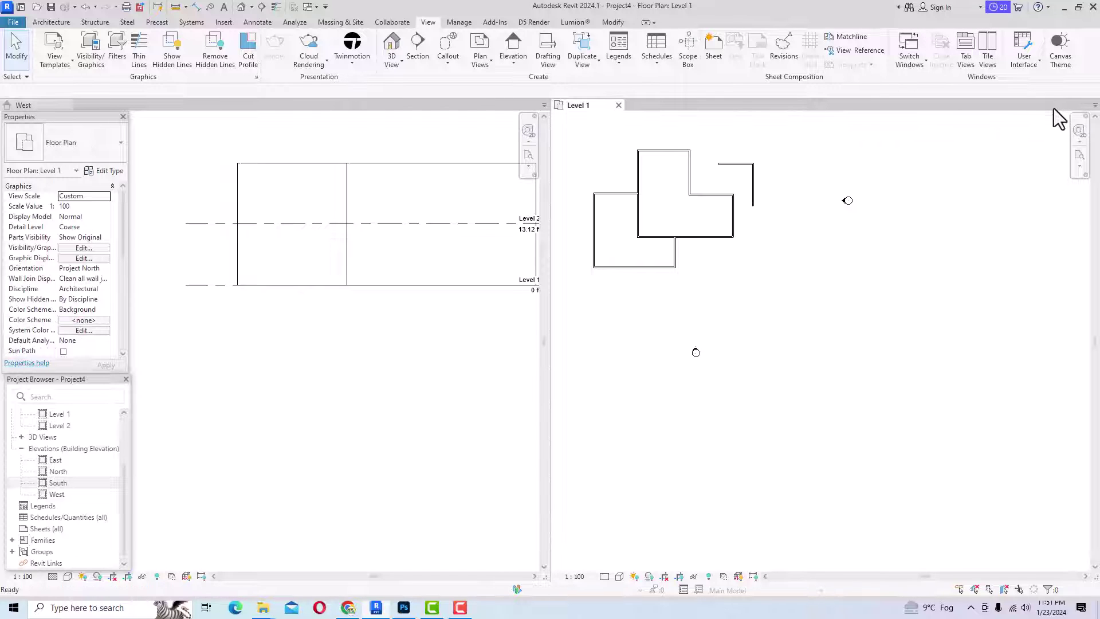
left_click(618, 105)
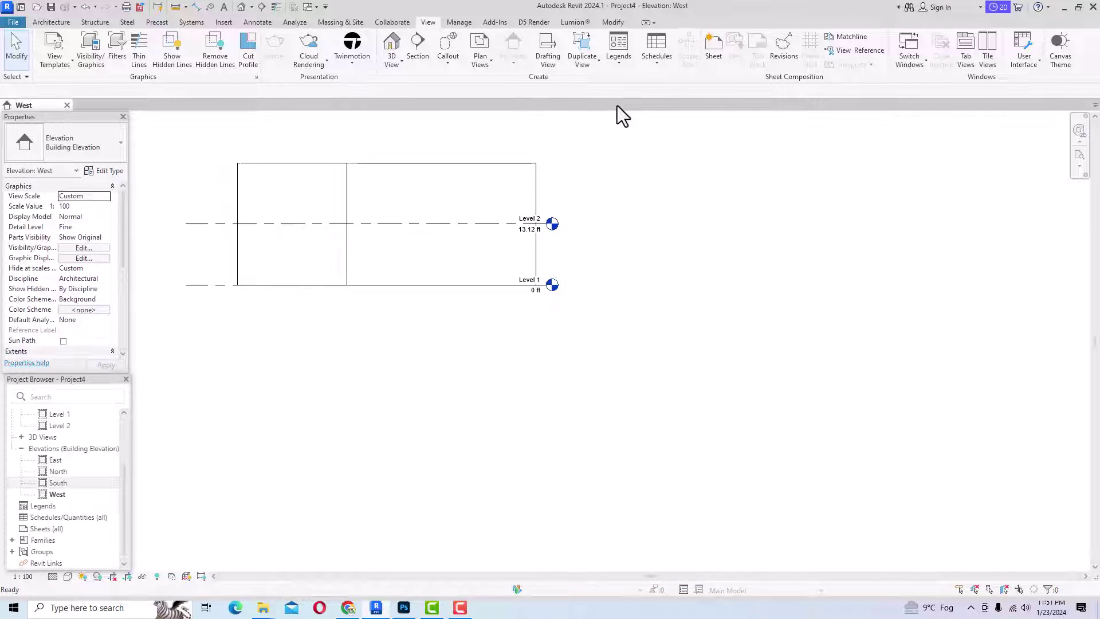
scroll(663, 407, "down", 2)
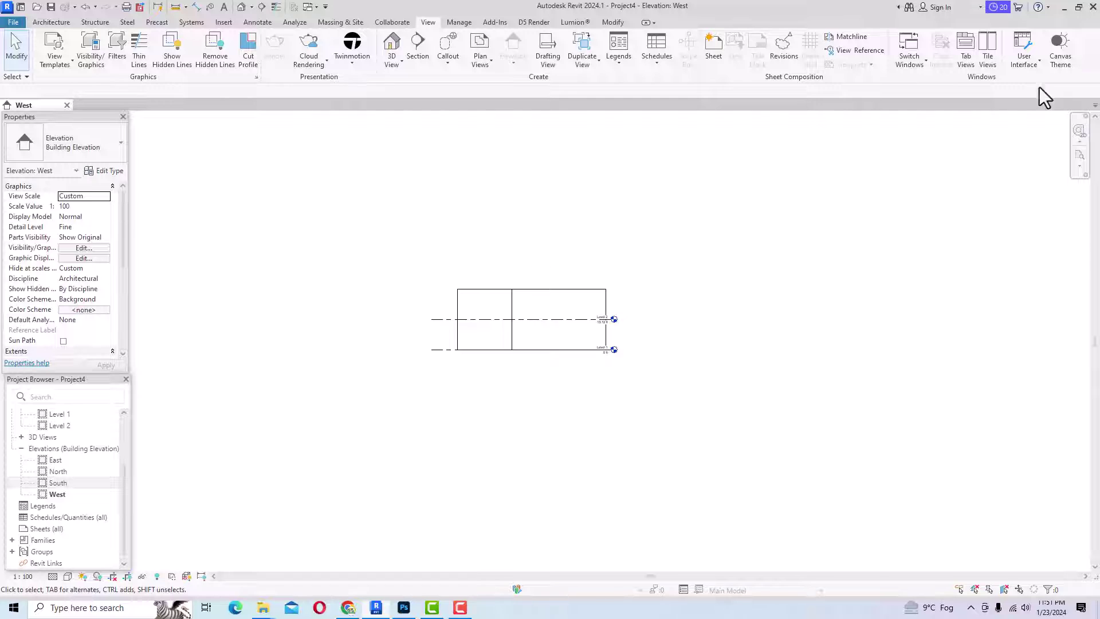